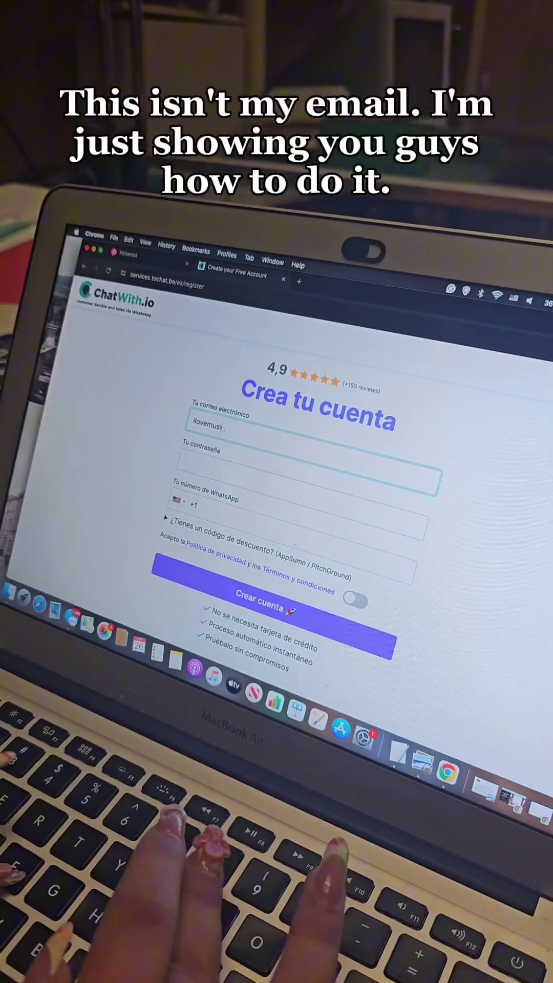
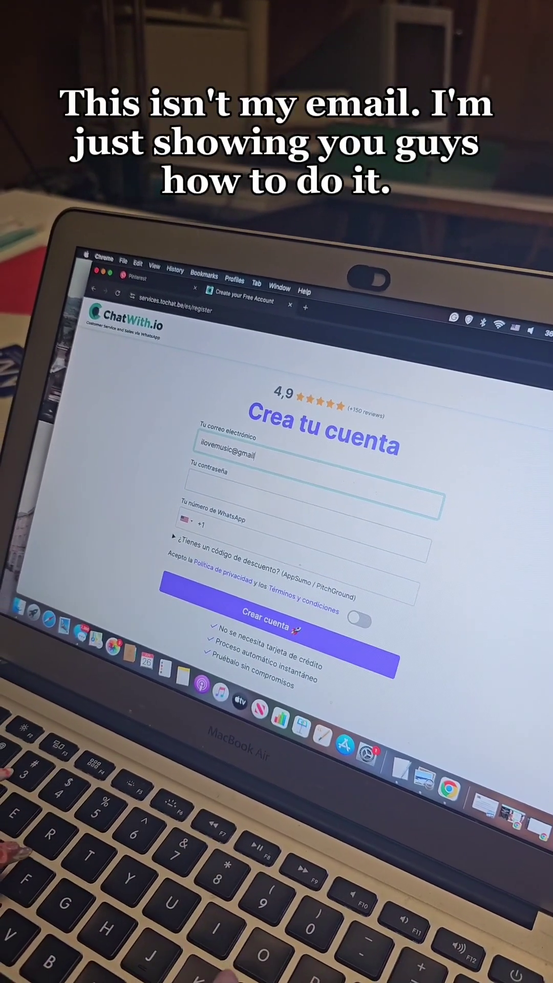
Enter the account password and WhatsApp number, and accept the privacy policy and terms.
left_click(283, 496)
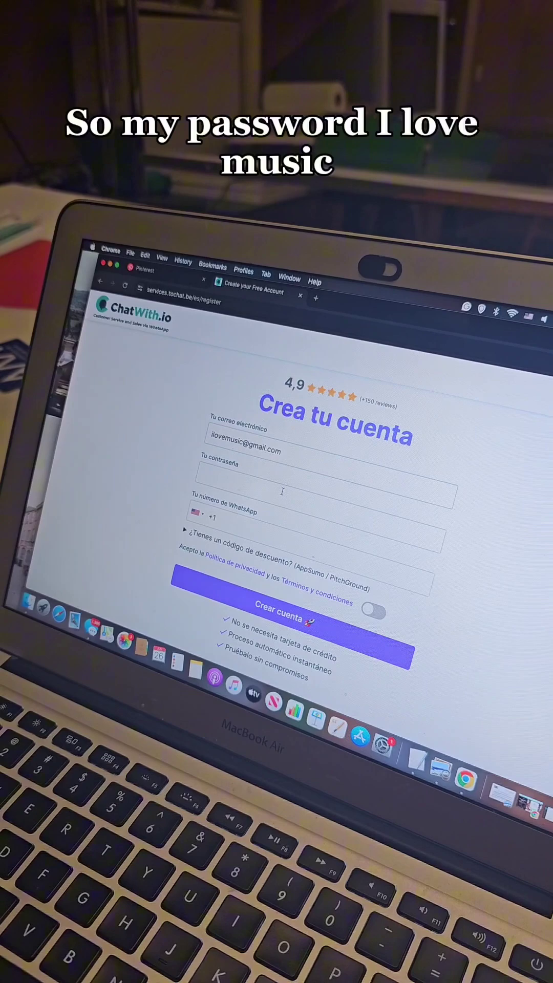
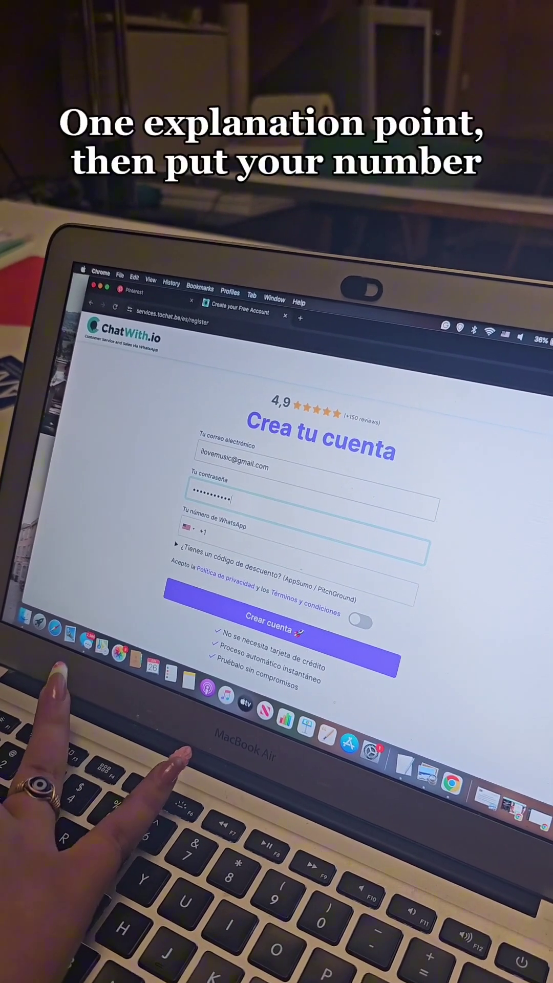
left_click(218, 530)
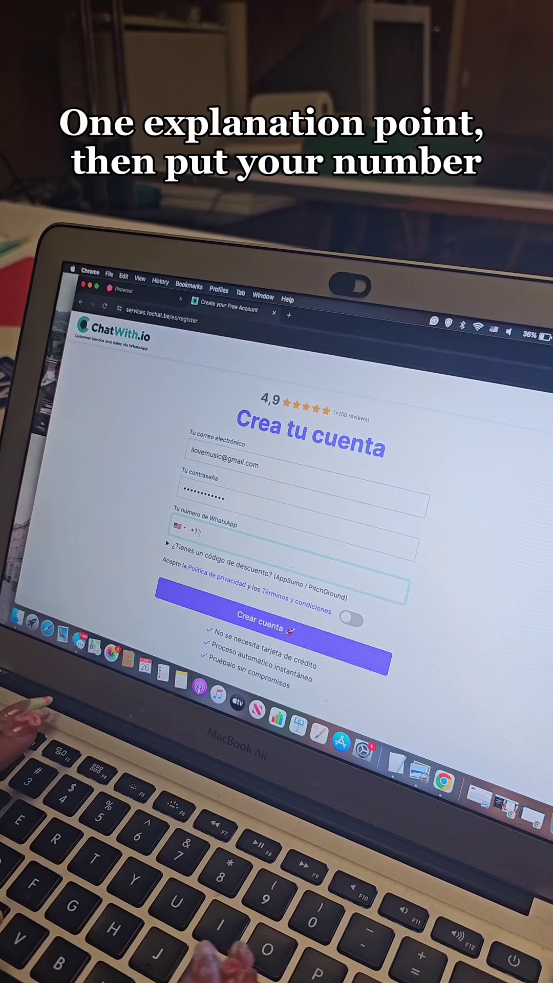
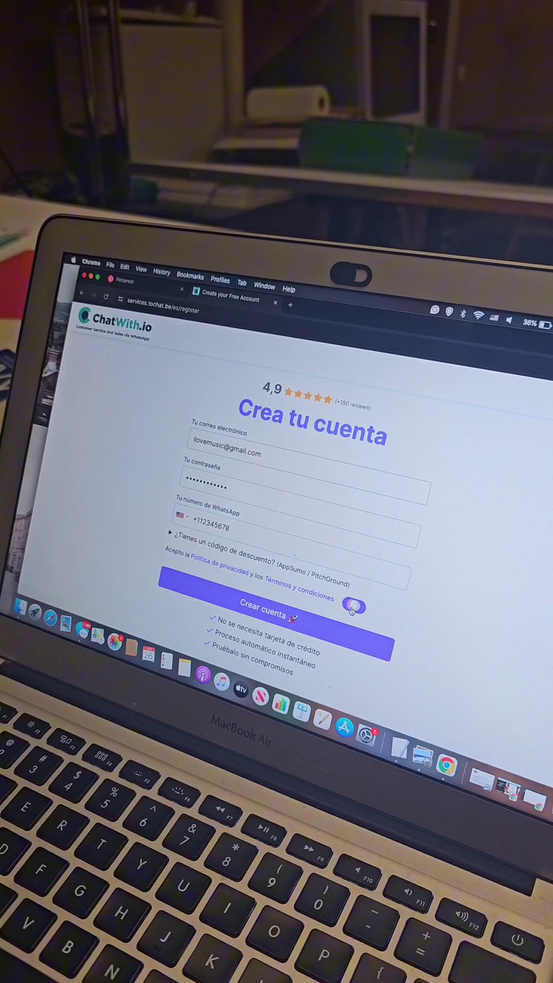
left_click(353, 607)
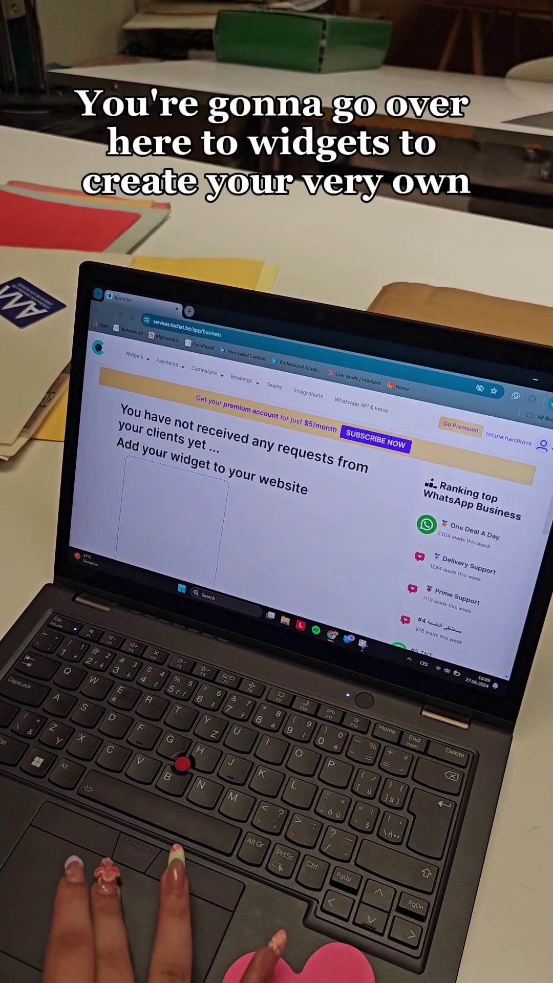
Go to the Widgets 'Create and edit' page listing booking, sales and webinar templates.
left_click(136, 358)
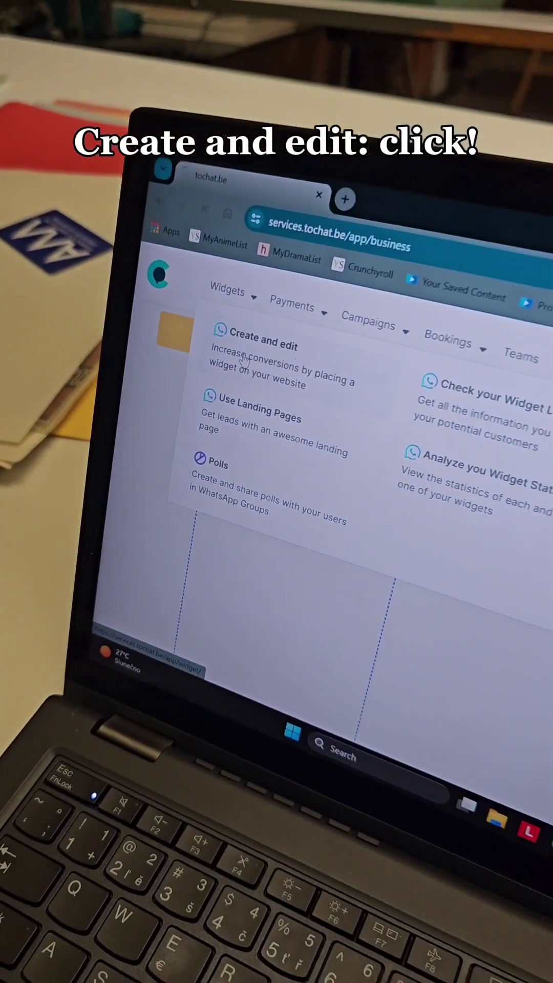
left_click(243, 360)
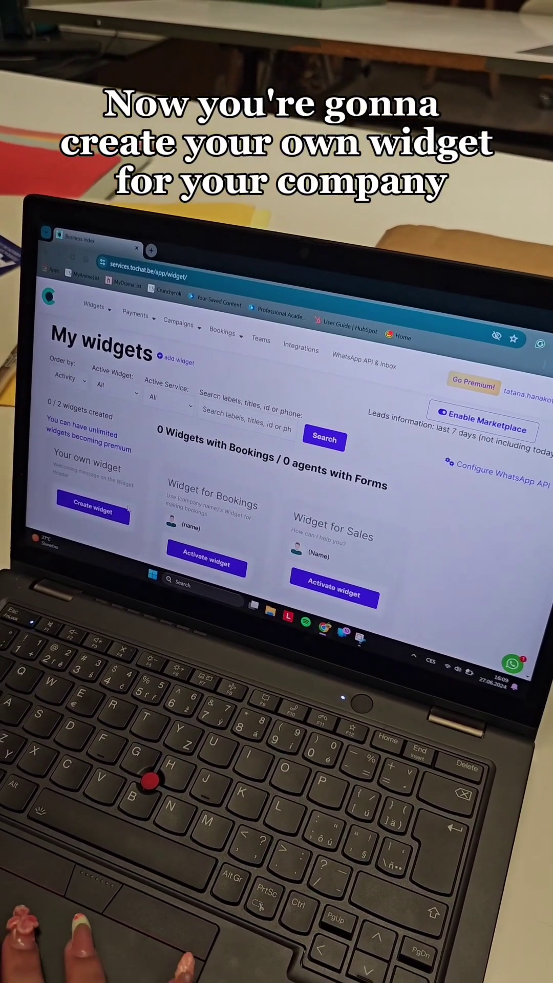
scroll(128, 509, "down", 2)
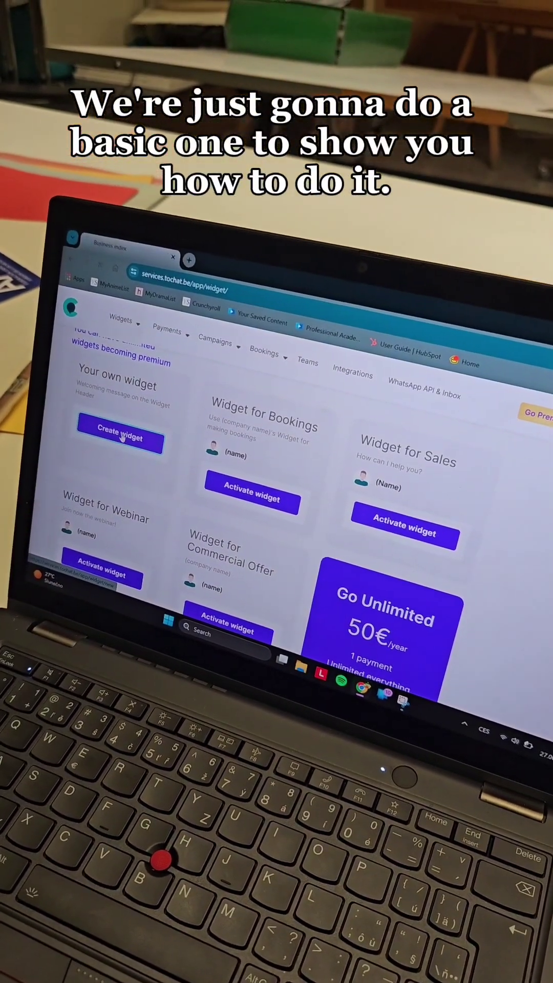
Create a custom 'Besties in Madrid' widget with header message and button 'Book with me', and save it.
left_click(121, 436)
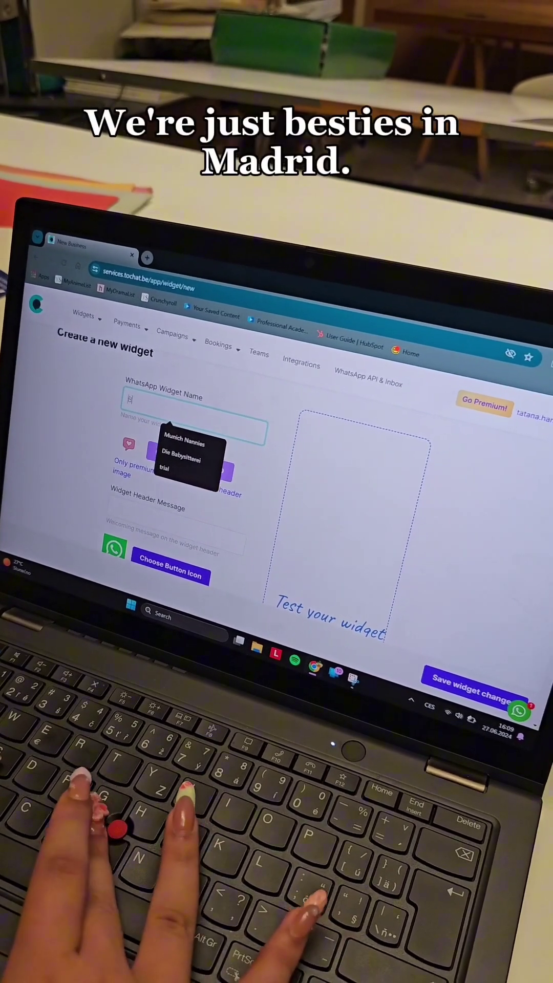
type("ies in Madrid")
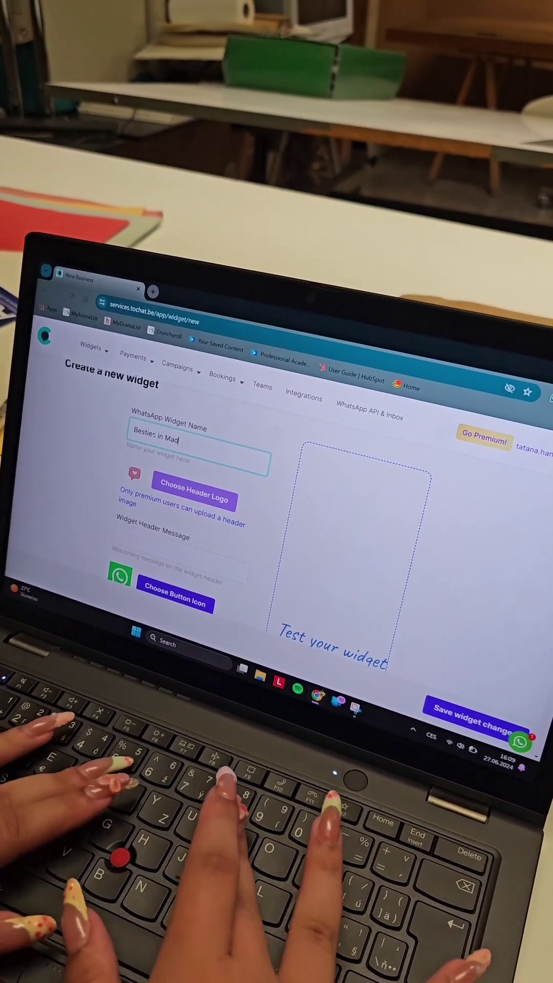
scroll(184, 523, "down", 2)
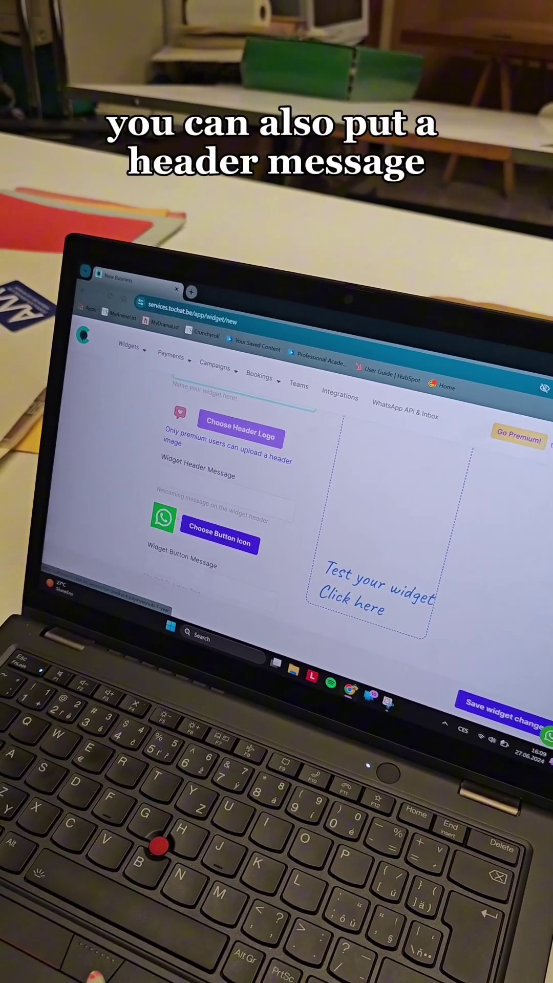
left_click(216, 513)
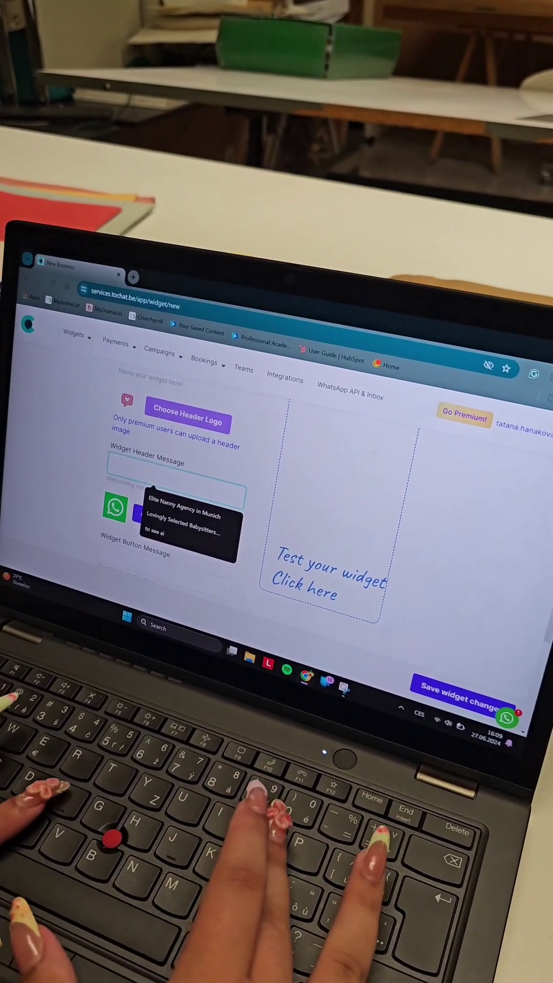
type("c")
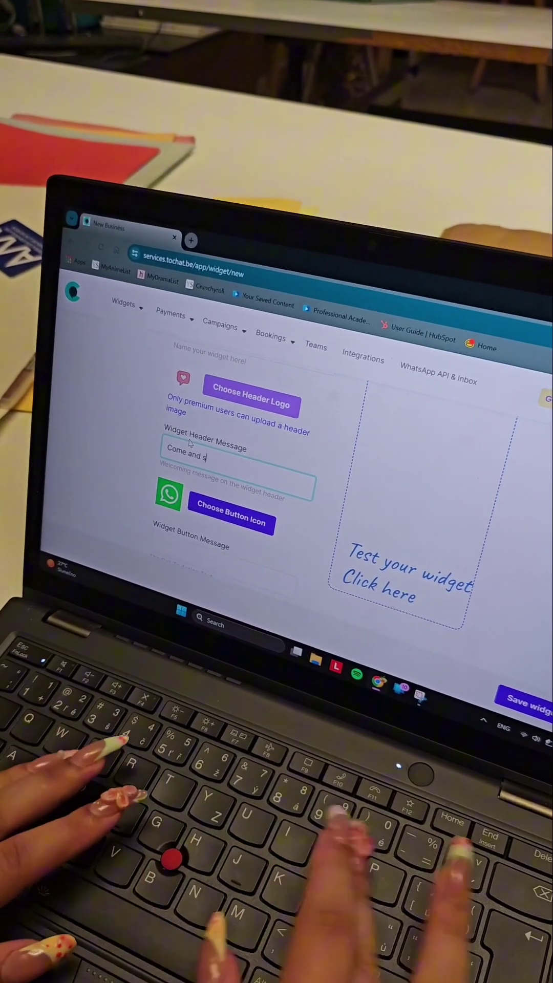
type("ome and spend time in")
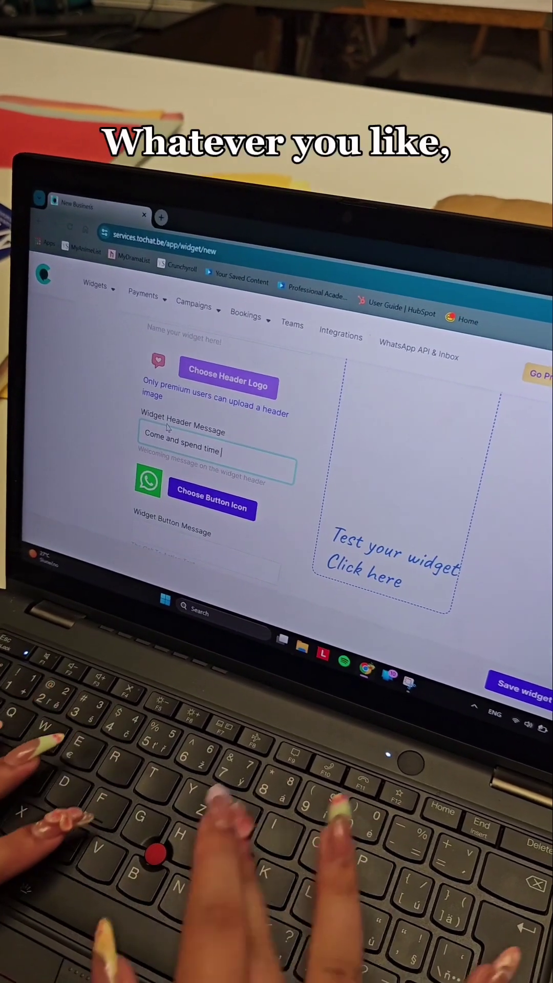
type(" Madrid!")
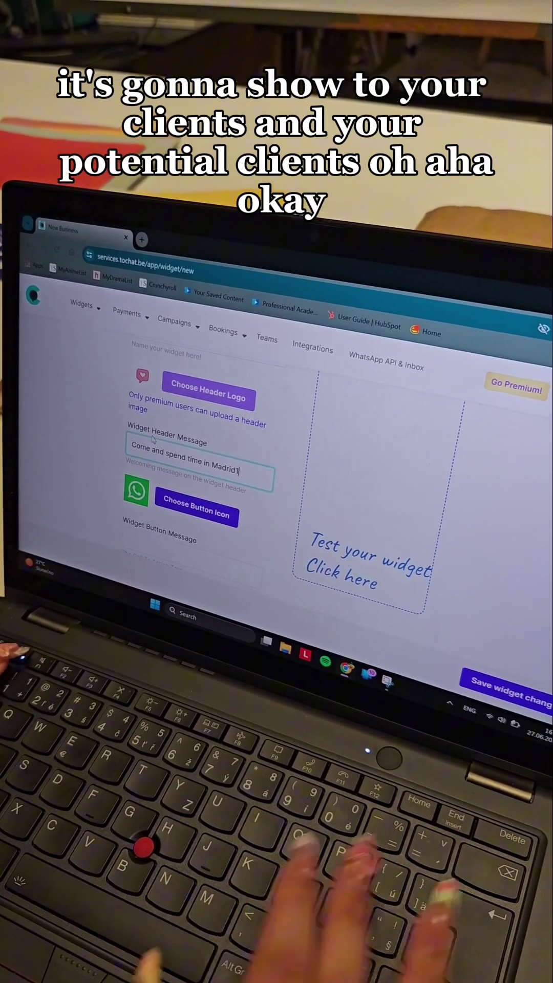
scroll(100, 461, "down", 3)
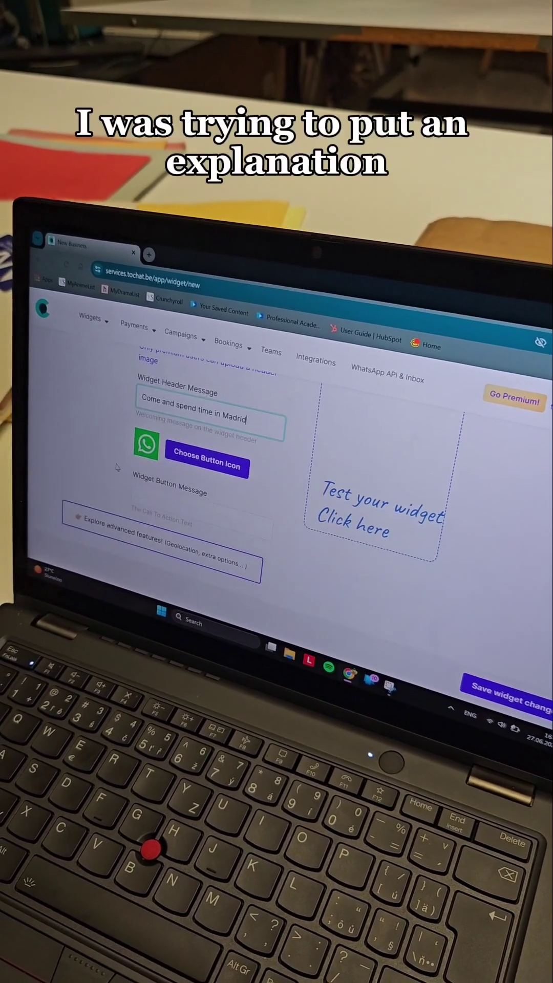
left_click(181, 474)
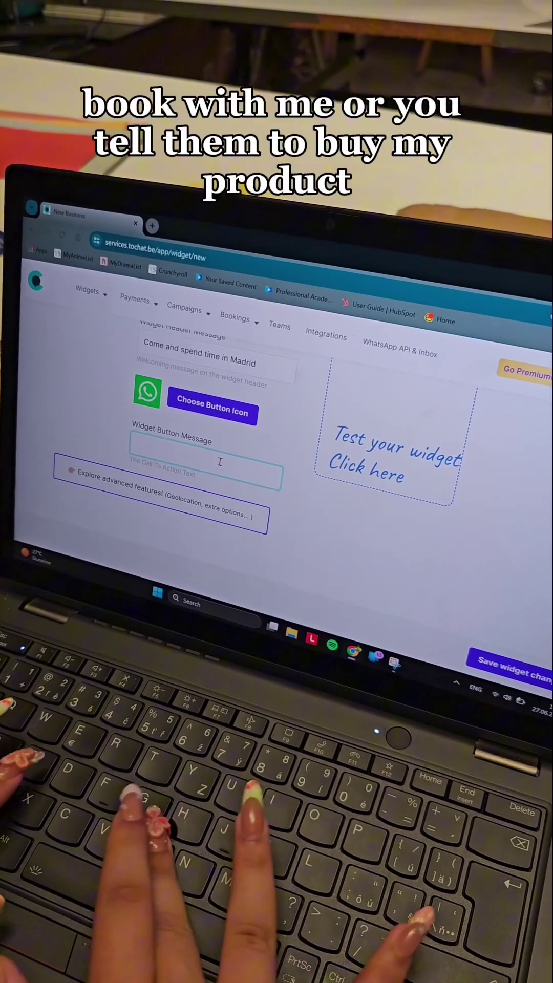
type("o")
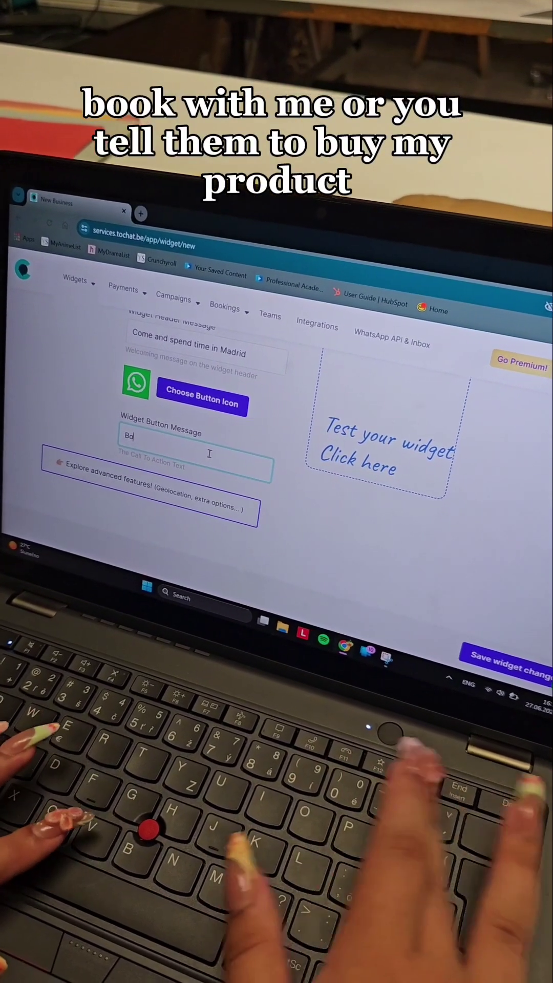
type("kk wit")
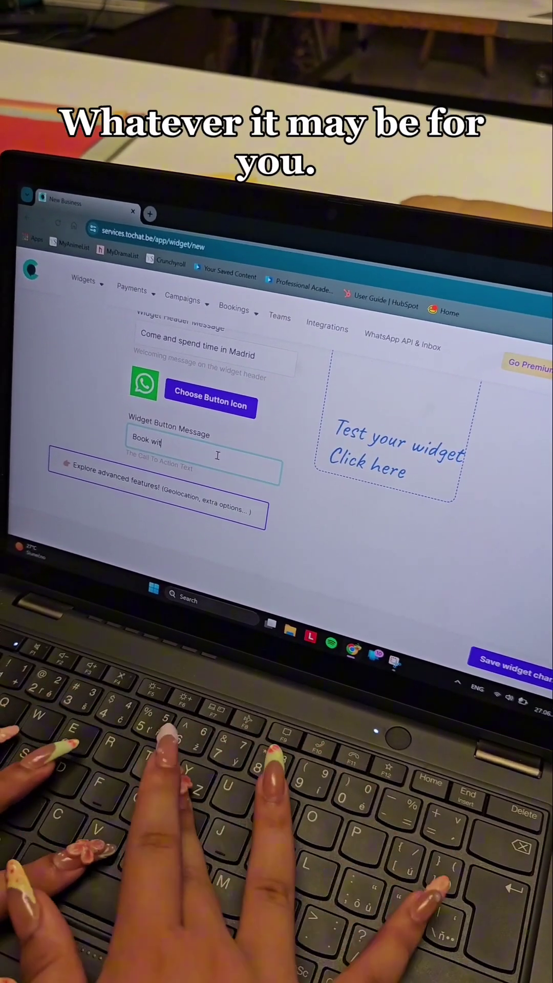
type("h me")
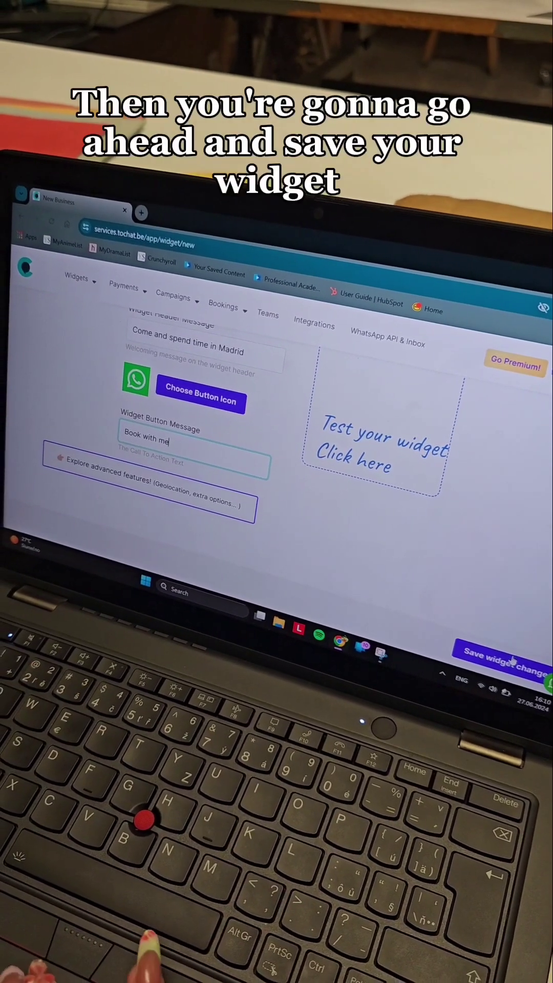
left_click(506, 665)
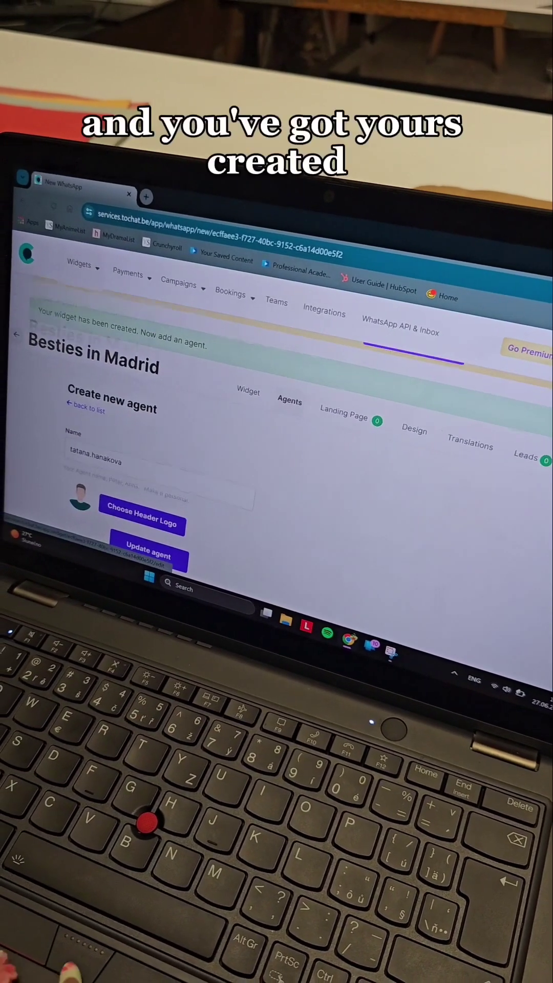
scroll(230, 492, "down", 5)
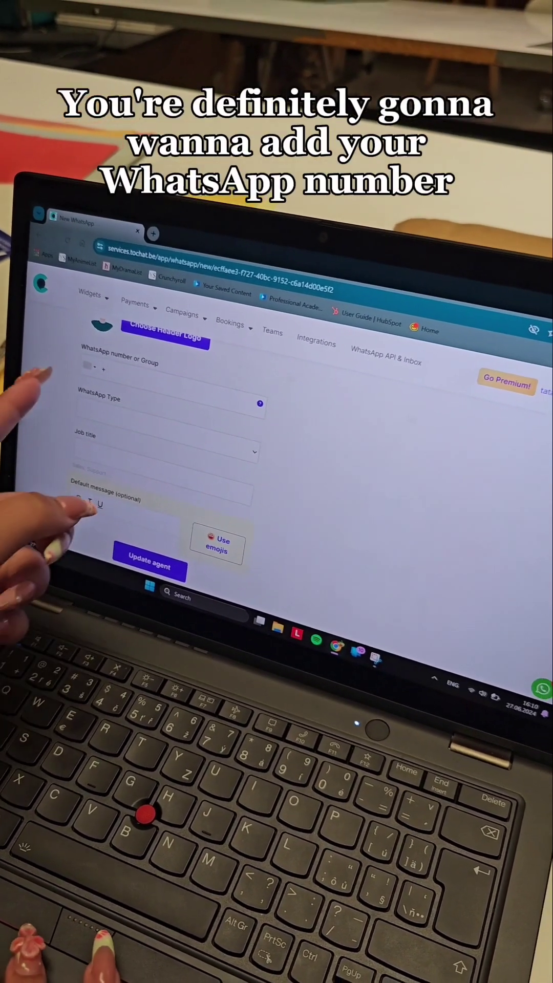
scroll(193, 461, "down", 2)
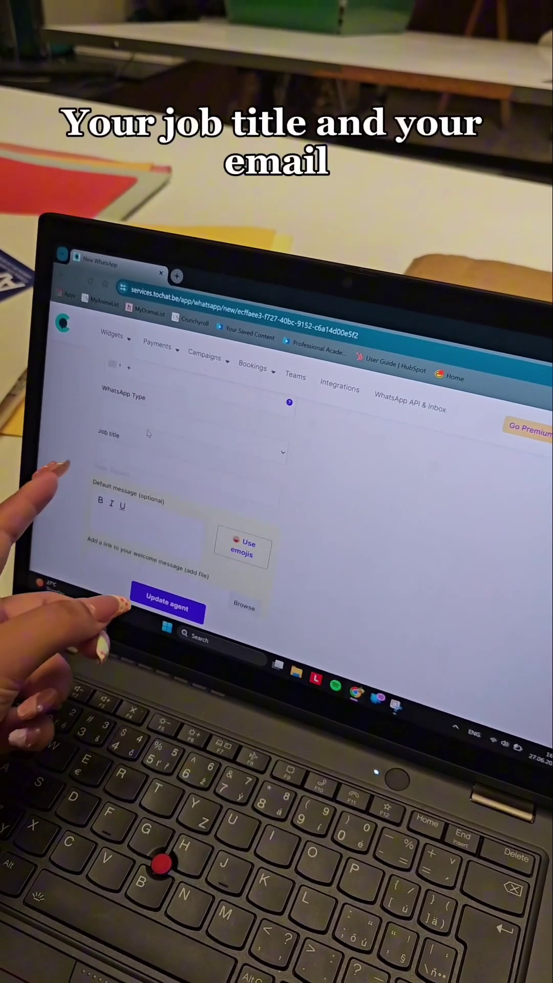
scroll(127, 476, "down", 2)
scroll(123, 473, "down", 2)
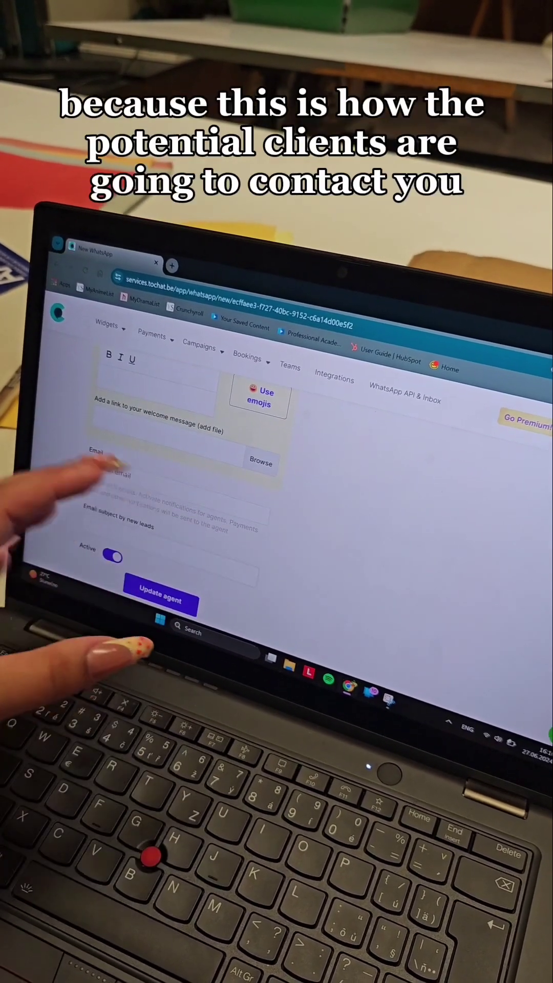
scroll(121, 470, "up", 2)
scroll(108, 461, "up", 2)
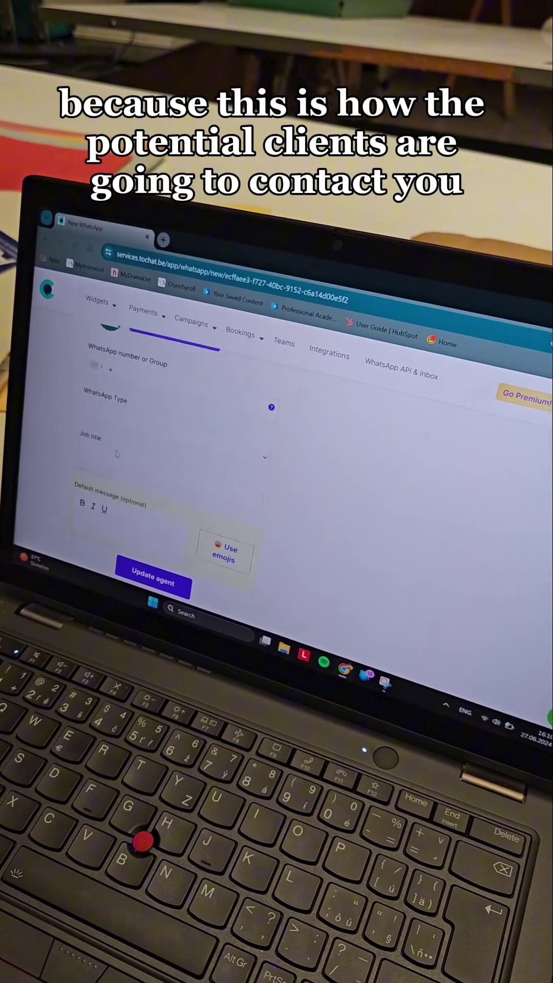
scroll(99, 453, "up", 2)
scroll(98, 454, "up", 1)
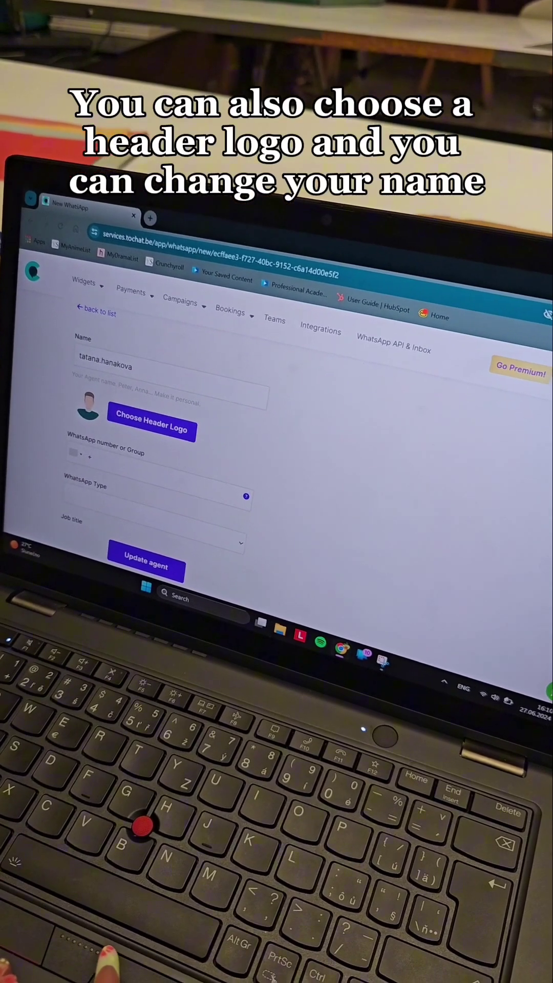
Name the agent 'Besties in Madrid' and set the brown-haired female avatar as header logo.
left_click(154, 369)
type("Besties in Madrid")
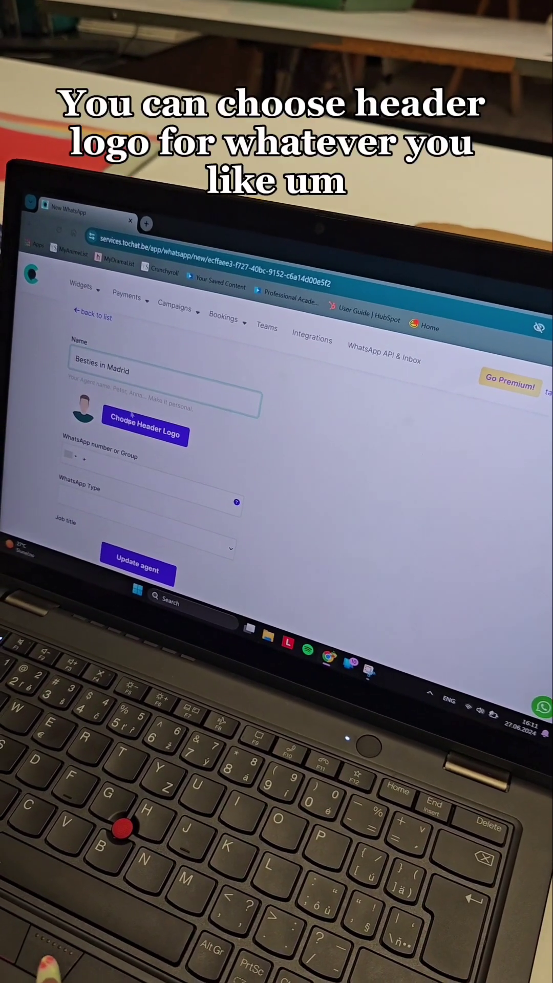
left_click(138, 430)
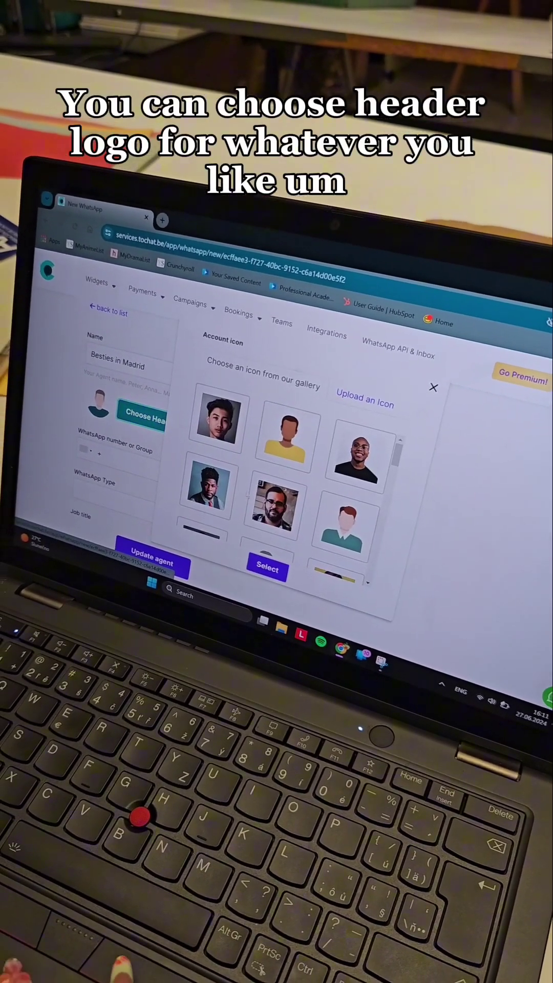
scroll(284, 476, "down", 3)
scroll(285, 476, "down", 2)
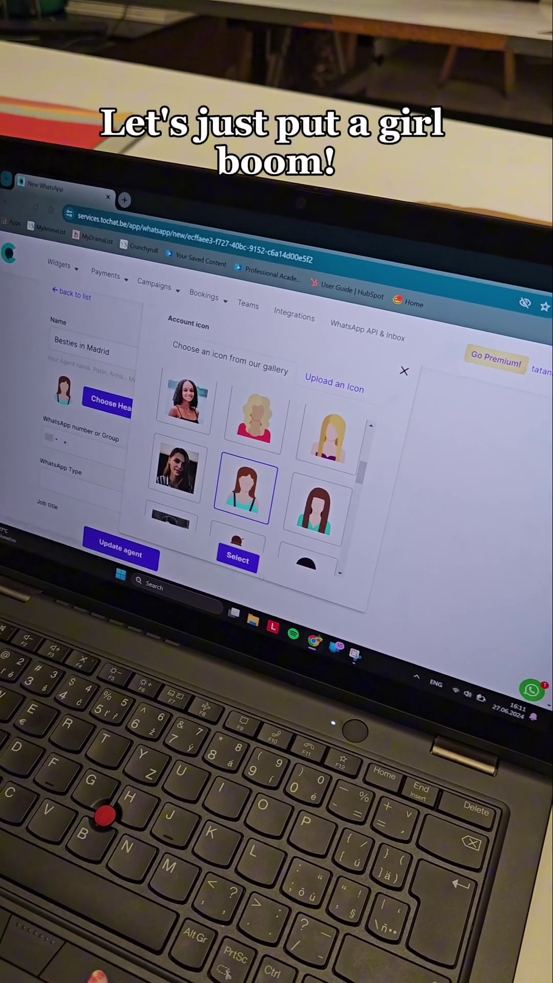
left_click(237, 559)
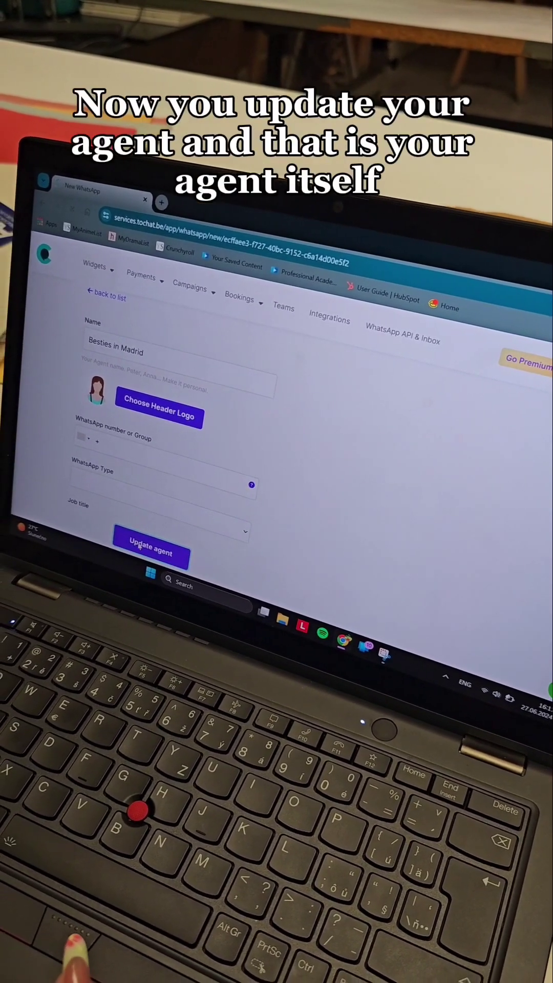
Update the agent and apply the Dark theme to the landing page.
left_click(140, 543)
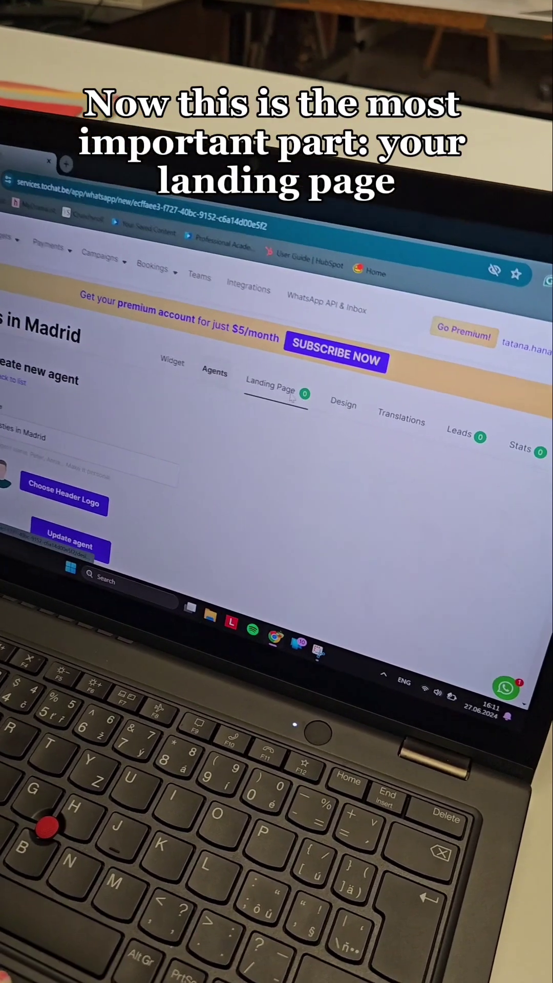
left_click(291, 396)
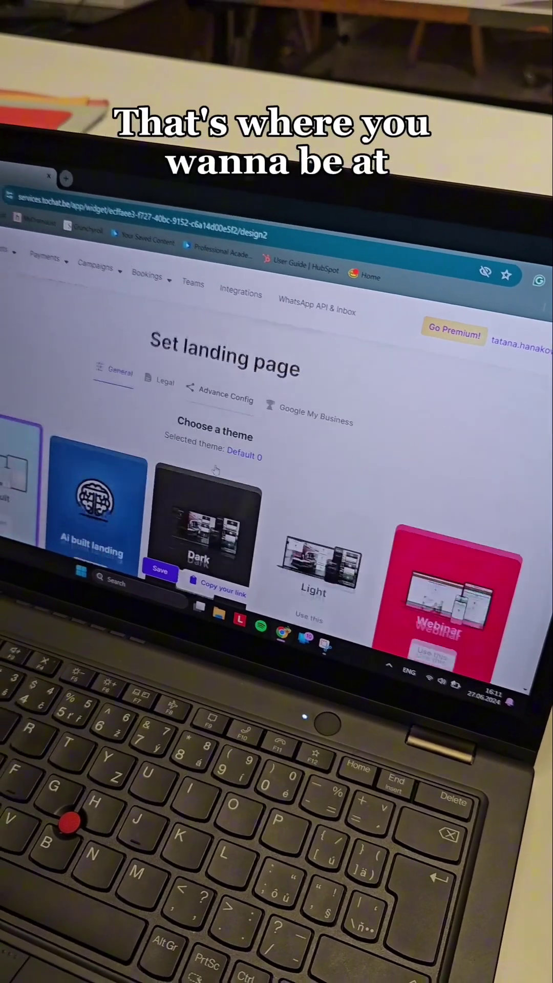
scroll(217, 470, "down", 3)
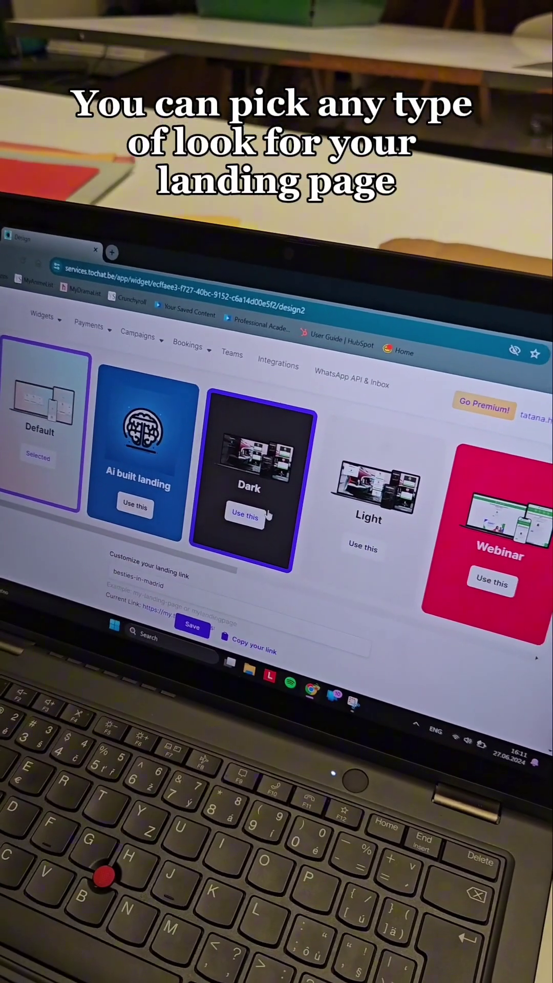
left_click(265, 512)
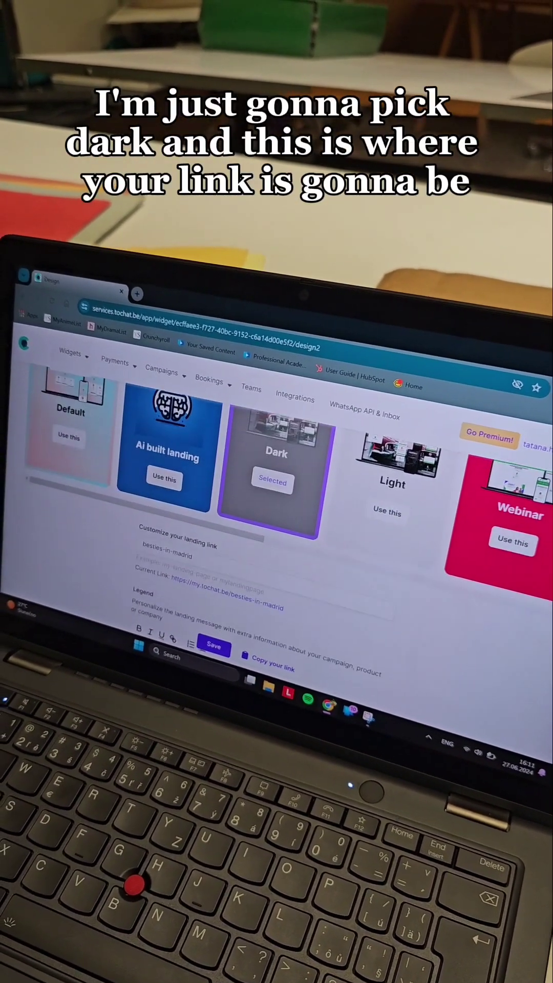
scroll(240, 548, "down", 1)
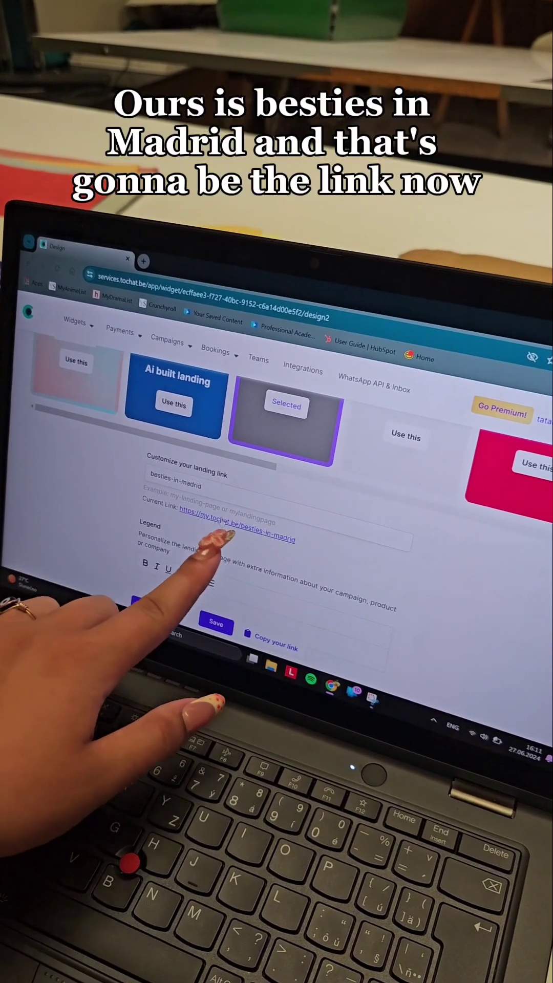
scroll(211, 538, "down", 3)
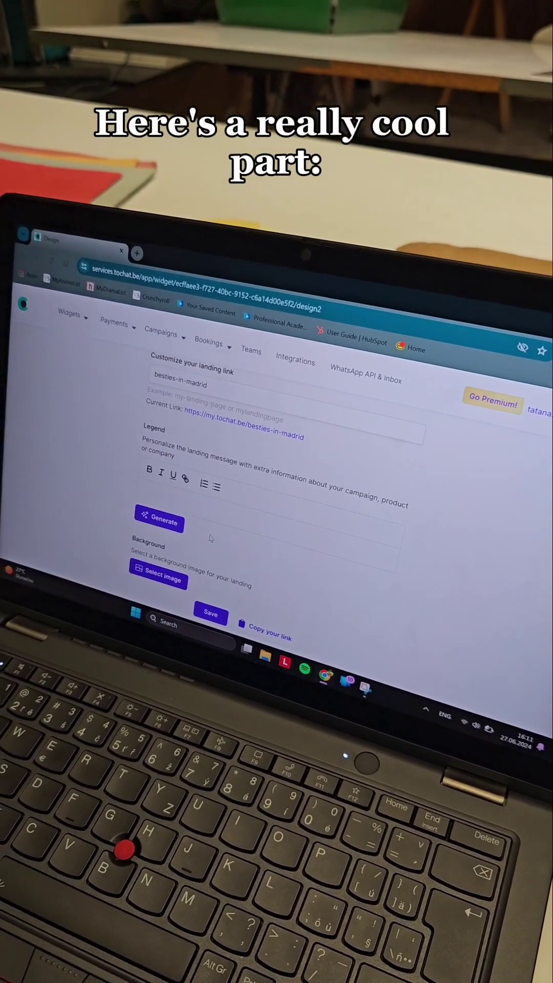
Generate an AI welcome message from a description of a Madrid hangout spot for friends.
left_click(161, 519)
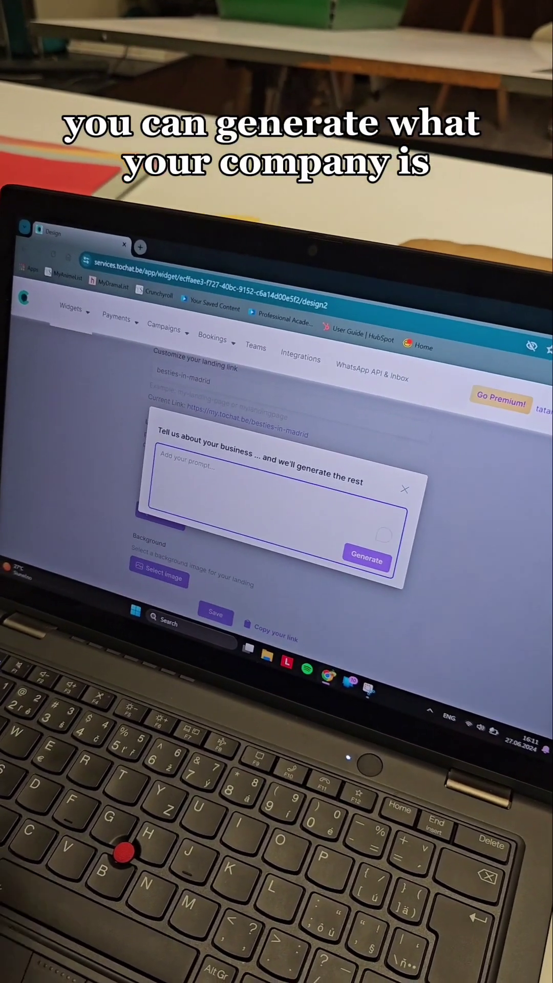
left_click(190, 501)
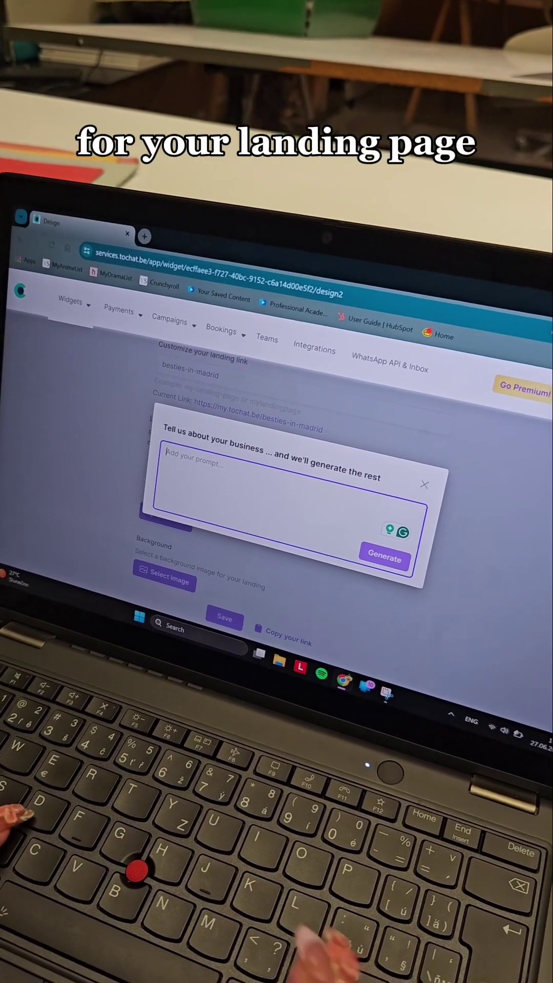
type("Promote my business in madrid, where you can meet friends and hang out")
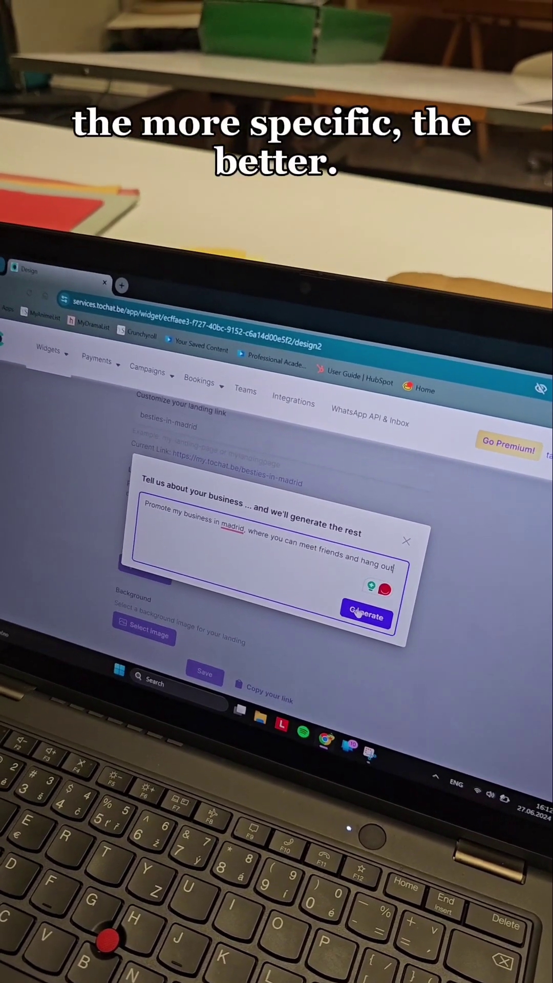
left_click(373, 585)
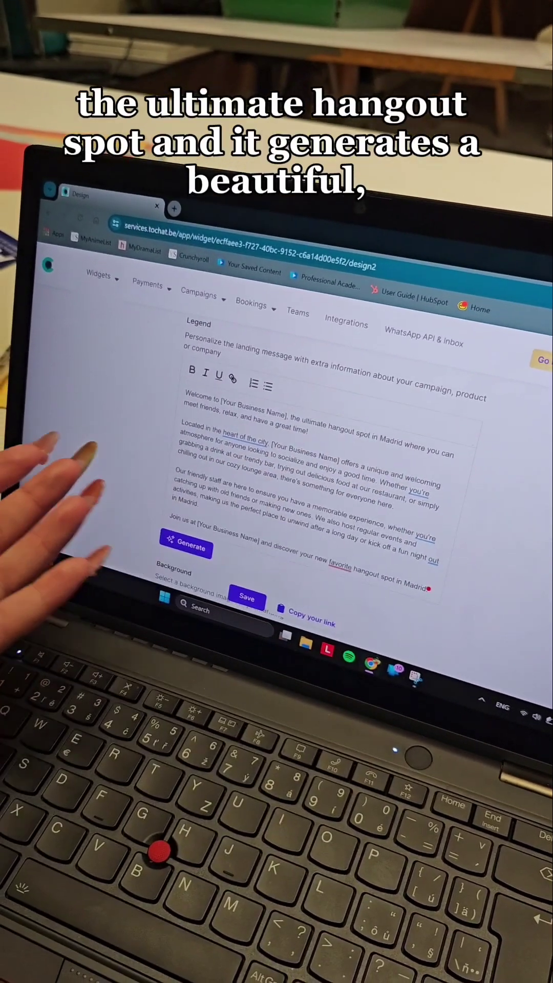
scroll(199, 486, "down", 3)
scroll(245, 491, "down", 2)
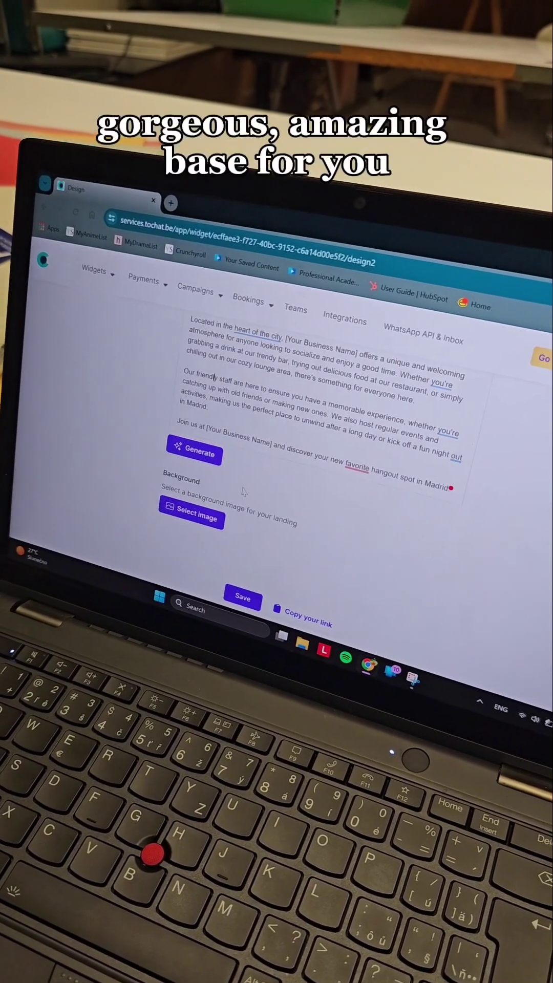
Generate a comic-book style background from the prompt 'two girls having fun in madrid'.
left_click(185, 513)
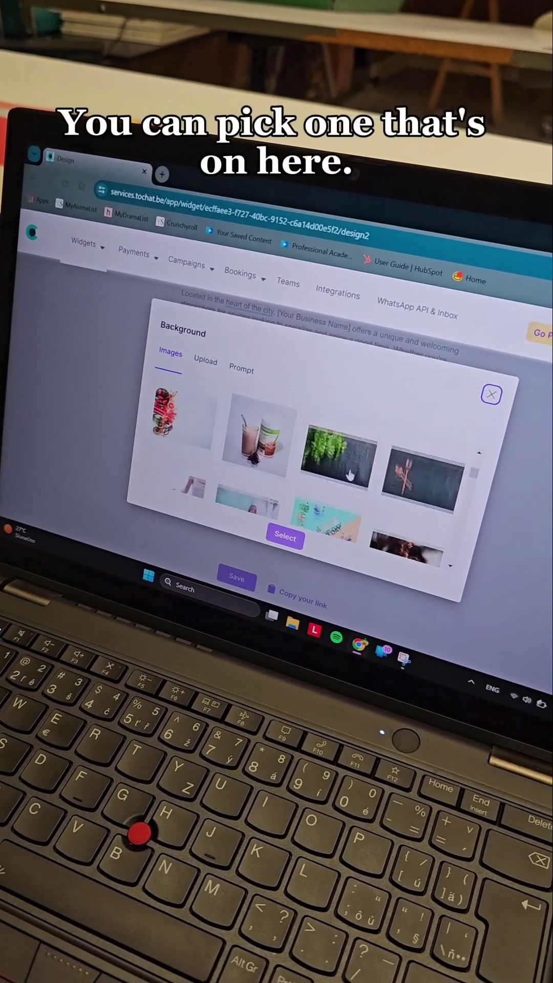
left_click(212, 363)
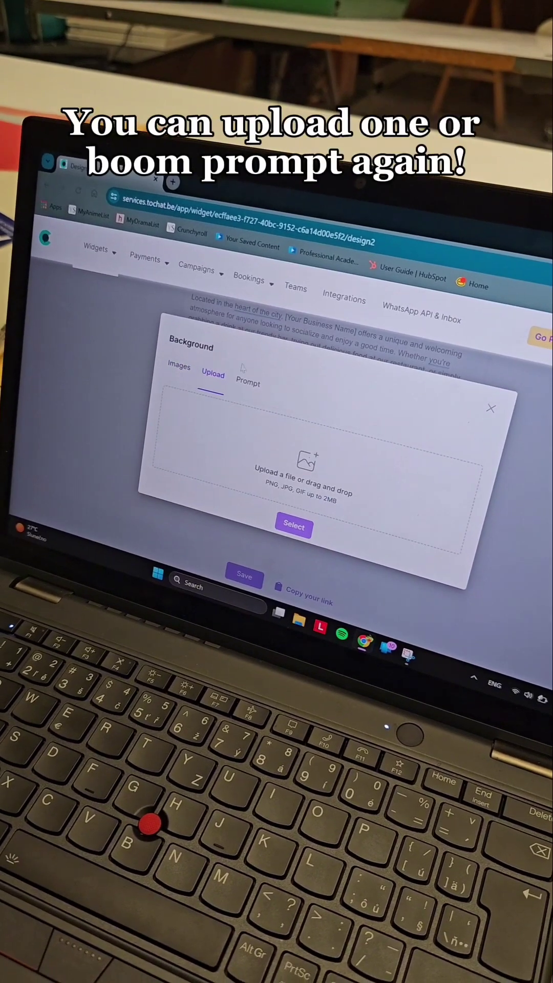
left_click(252, 378)
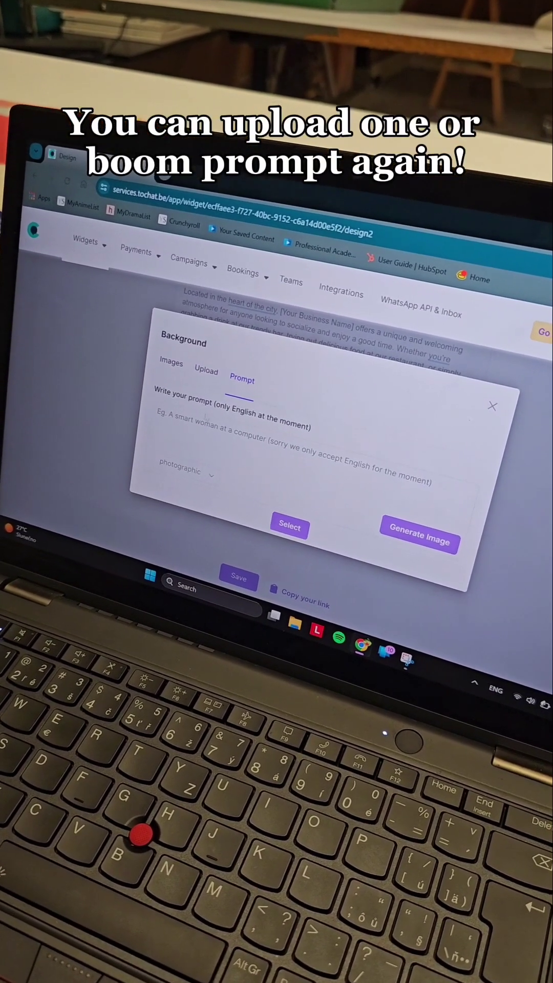
type("two girls having fun i")
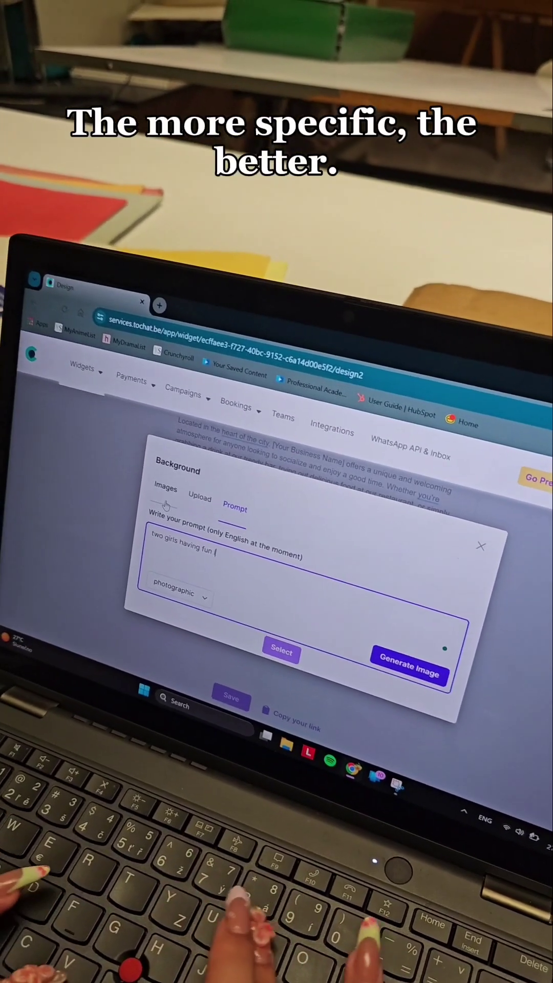
type("n madrid")
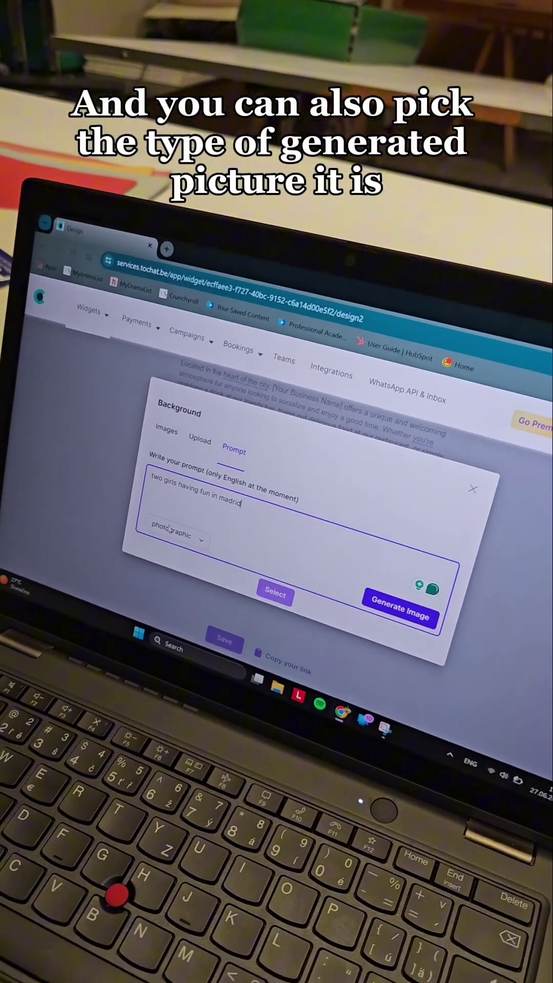
left_click(163, 555)
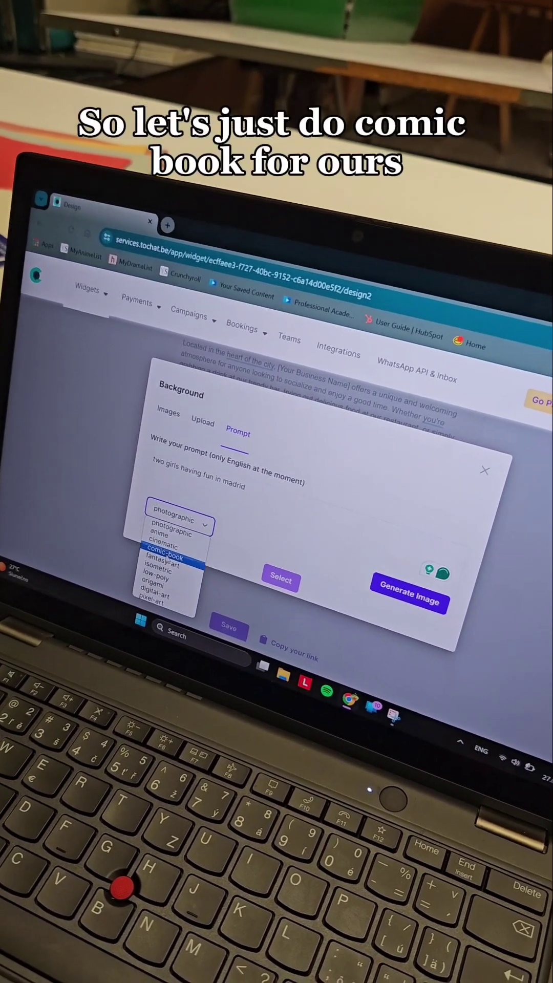
left_click(143, 573)
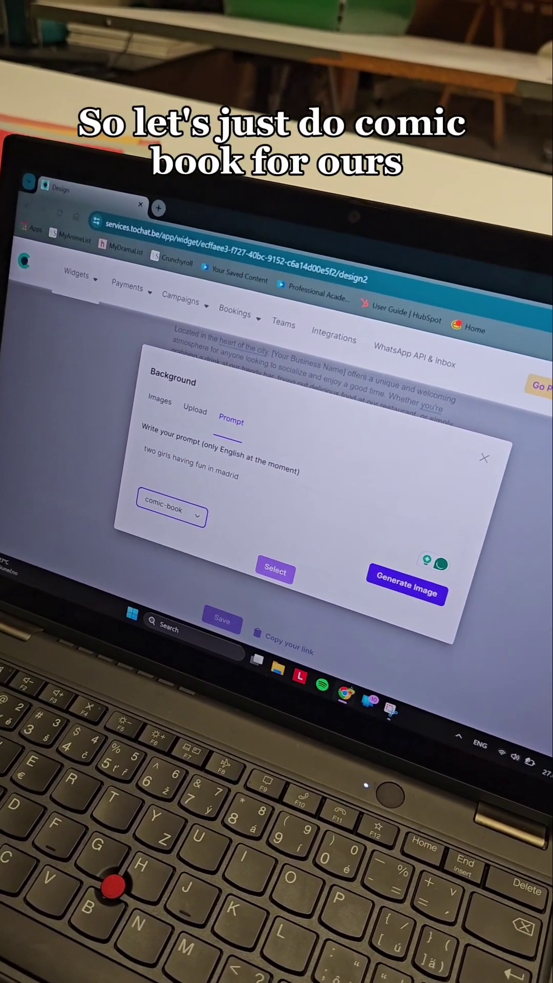
left_click(384, 585)
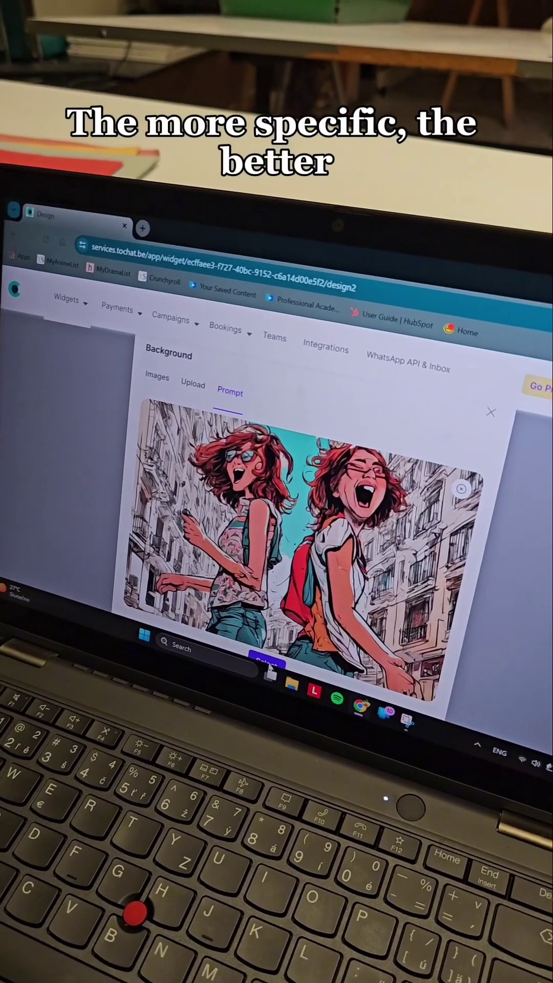
Apply the comic image as background, save the landing page, and open its live link.
left_click(264, 643)
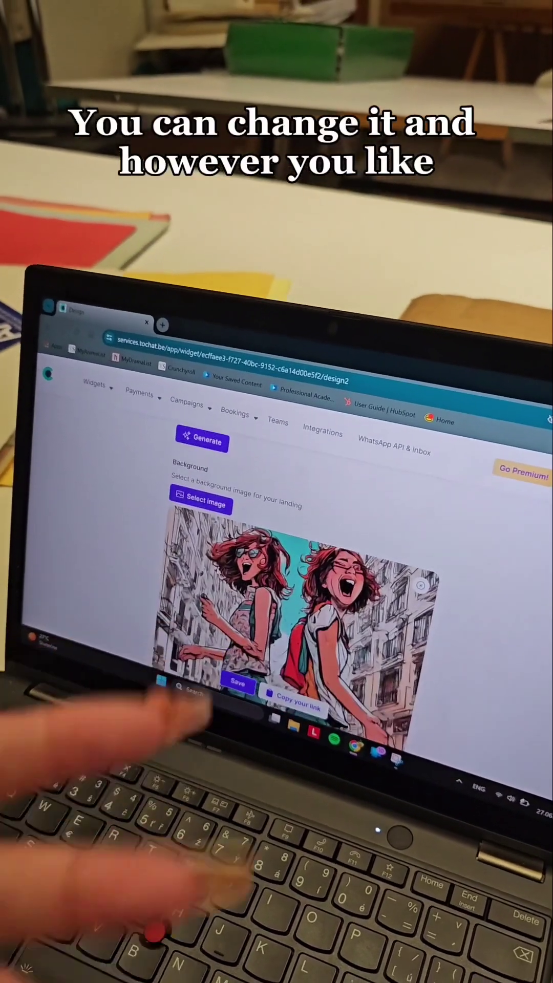
scroll(308, 539, "up", 3)
scroll(308, 538, "up", 3)
scroll(307, 576, "up", 3)
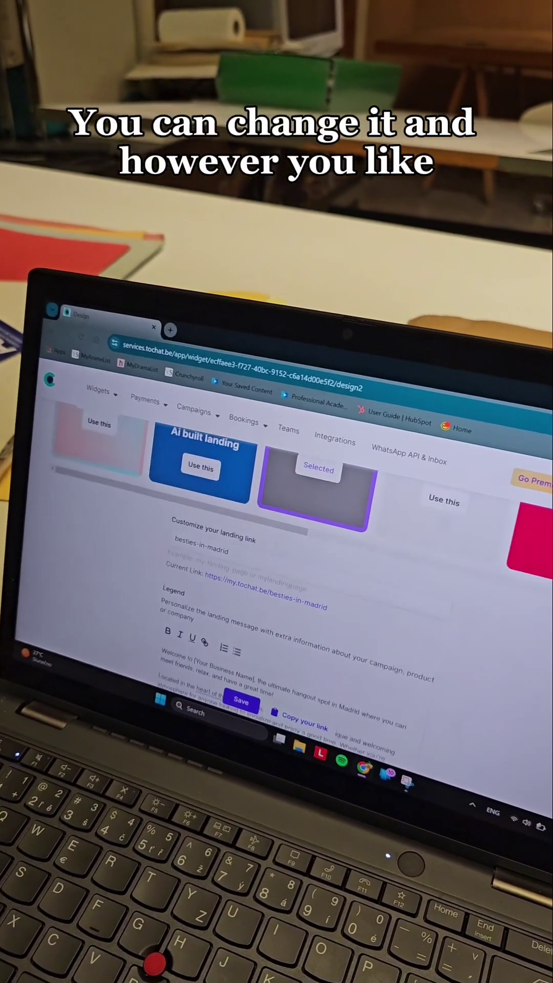
left_click(215, 702)
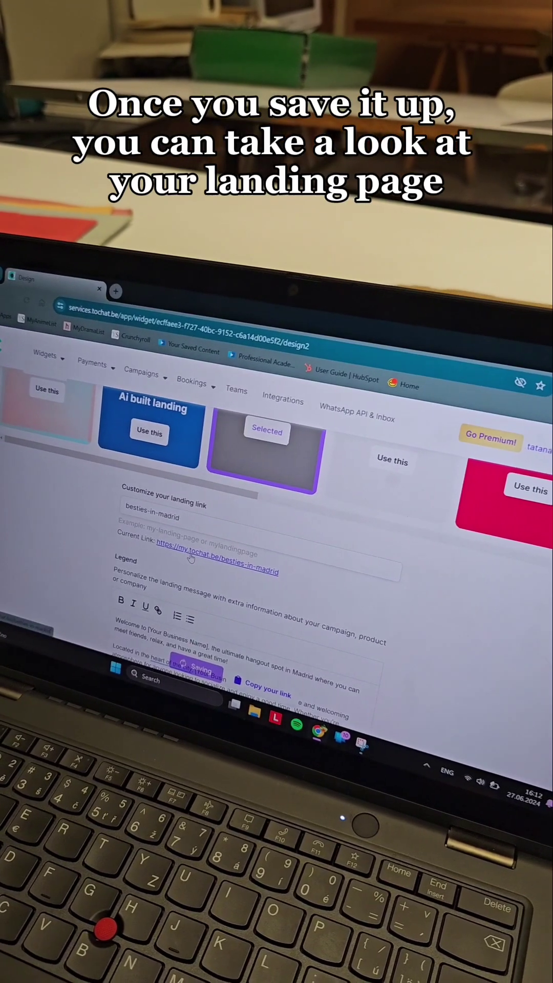
left_click(196, 555)
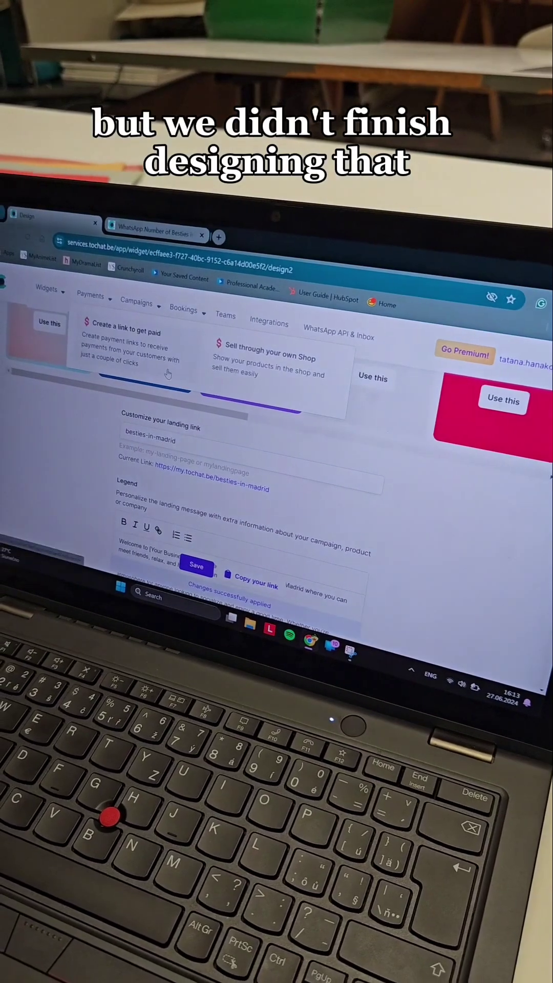
scroll(166, 374, "up", 2)
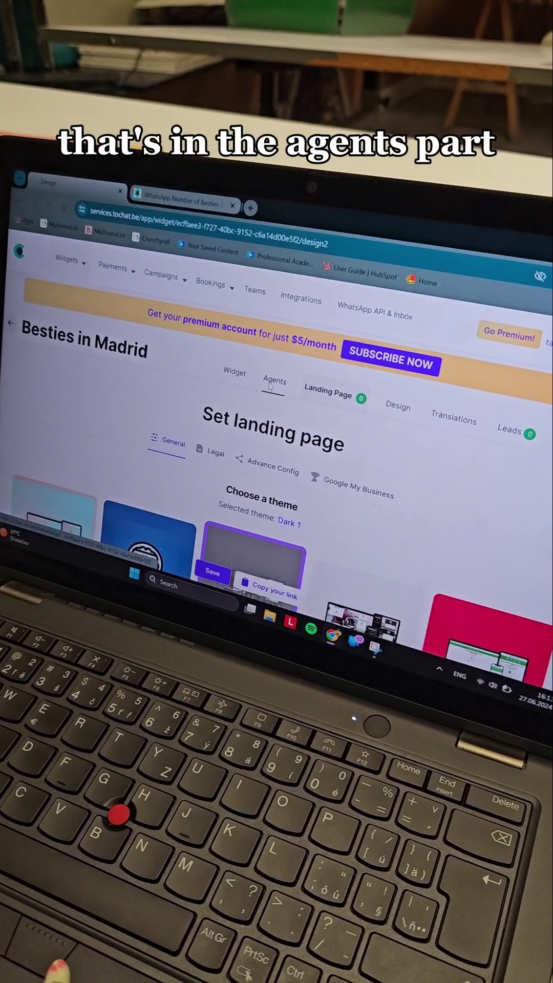
Switch on the question form for the WhatsApp agents and add an agent entry.
left_click(271, 384)
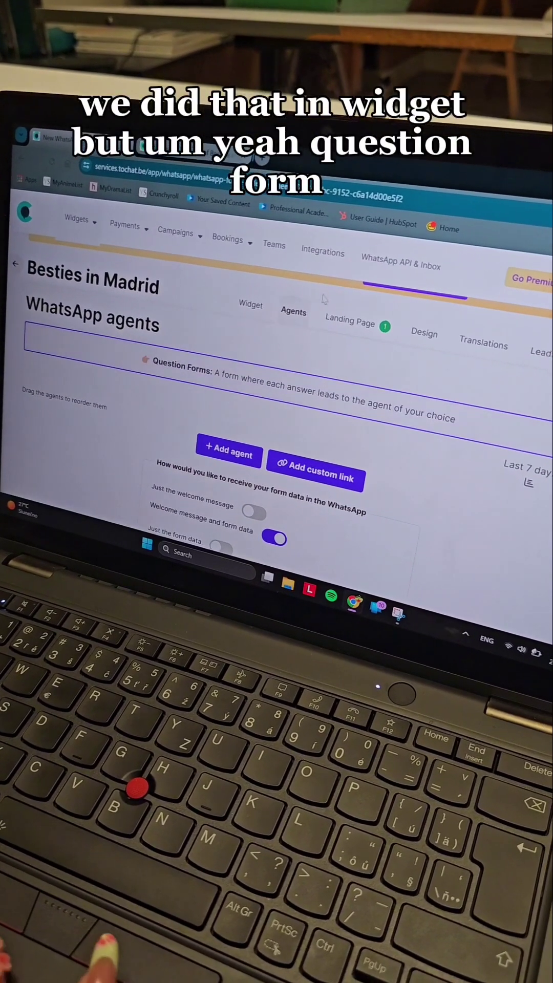
left_click(257, 388)
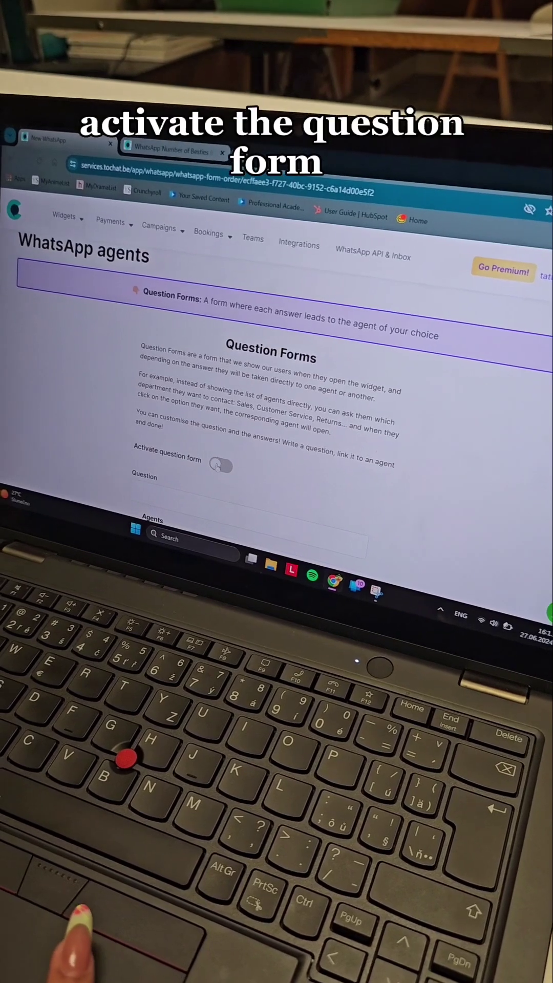
left_click(218, 476)
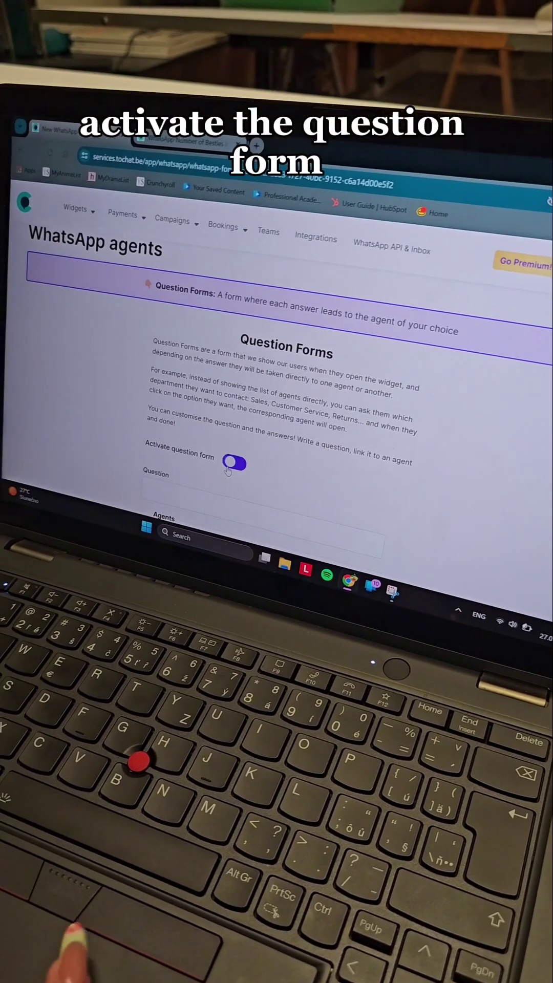
scroll(223, 487, "down", 2)
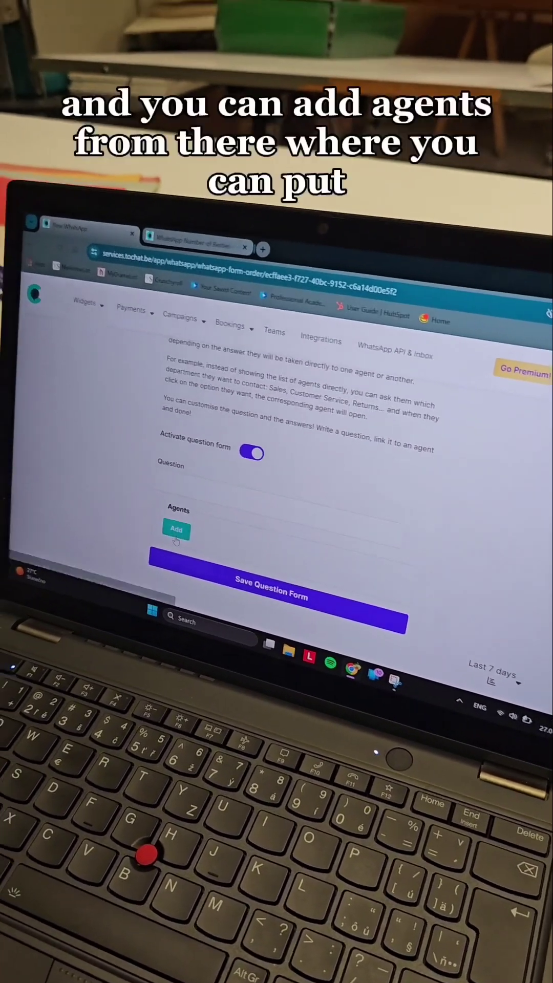
left_click(163, 482)
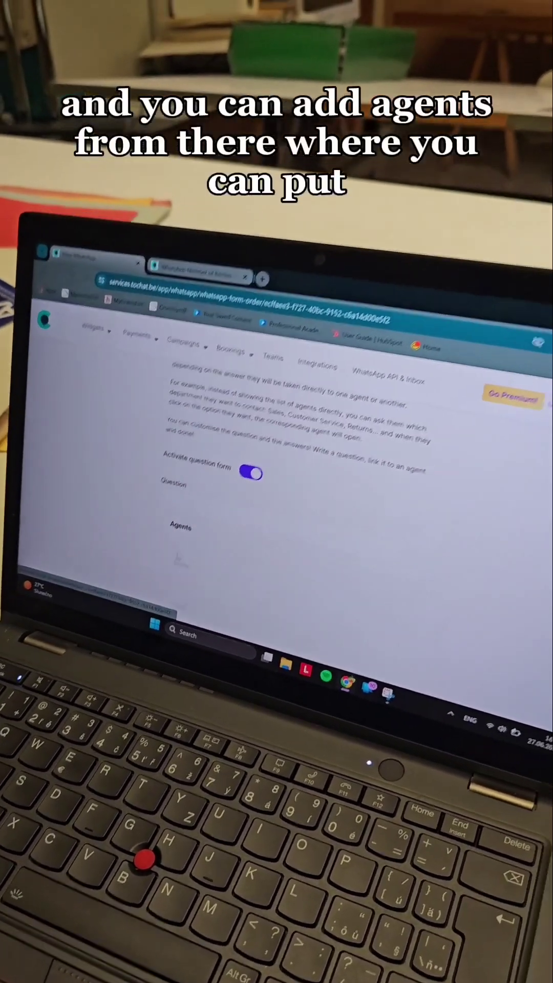
scroll(192, 555, "down", 3)
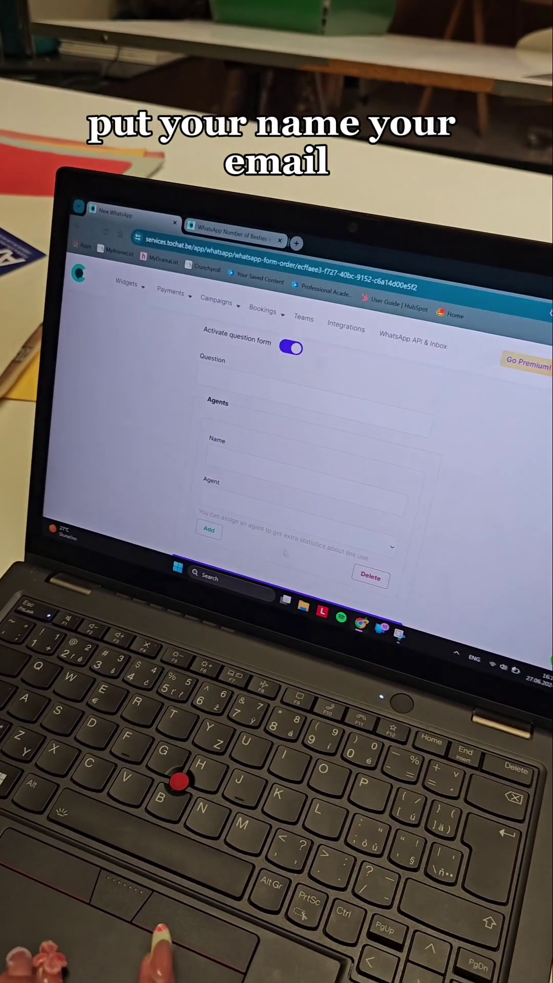
scroll(284, 551, "down", 2)
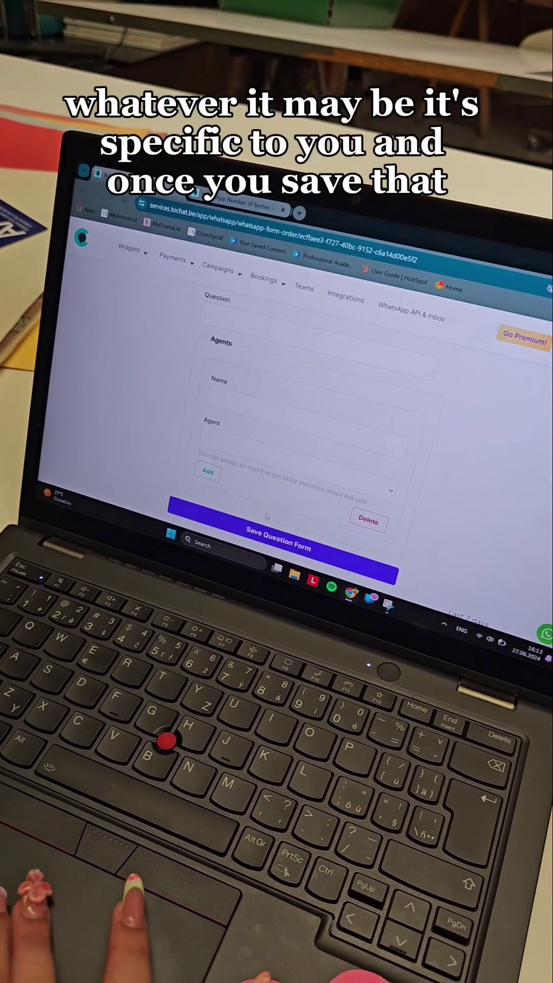
scroll(292, 362, "up", 2)
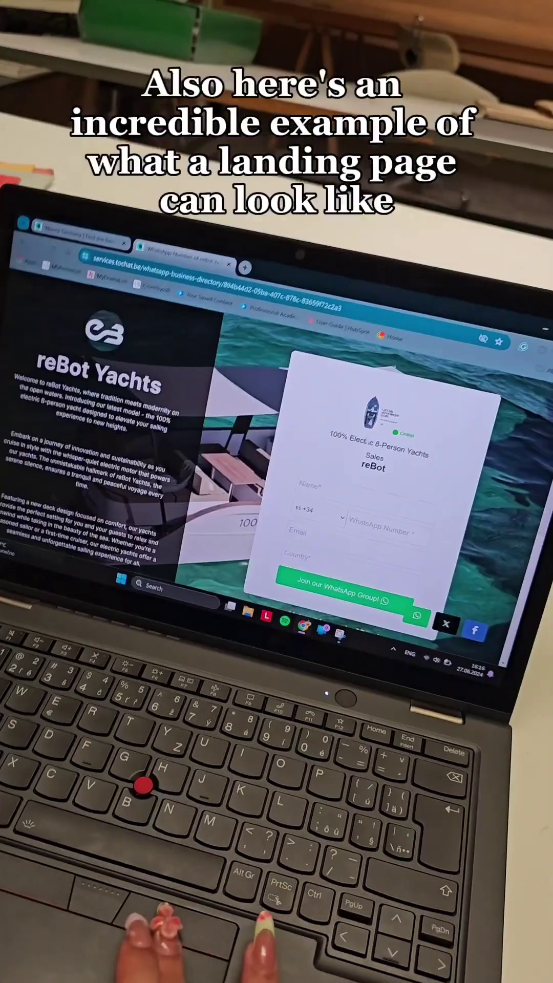
scroll(277, 446, "down", 2)
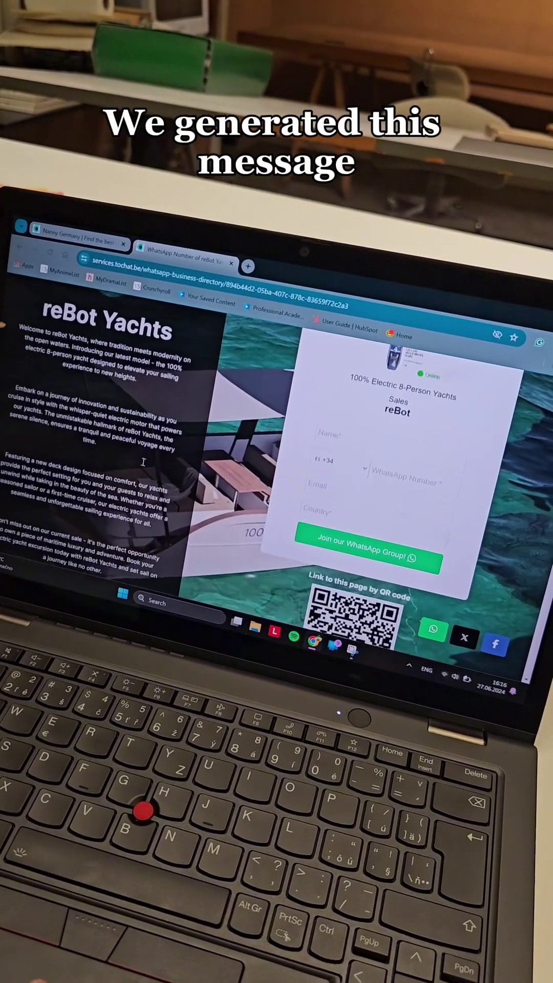
scroll(354, 477, "down", 2)
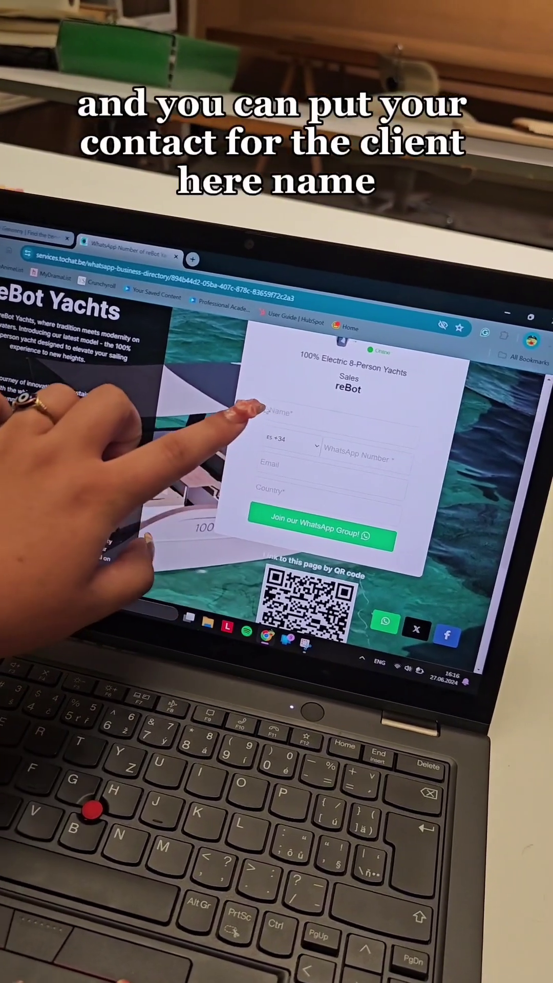